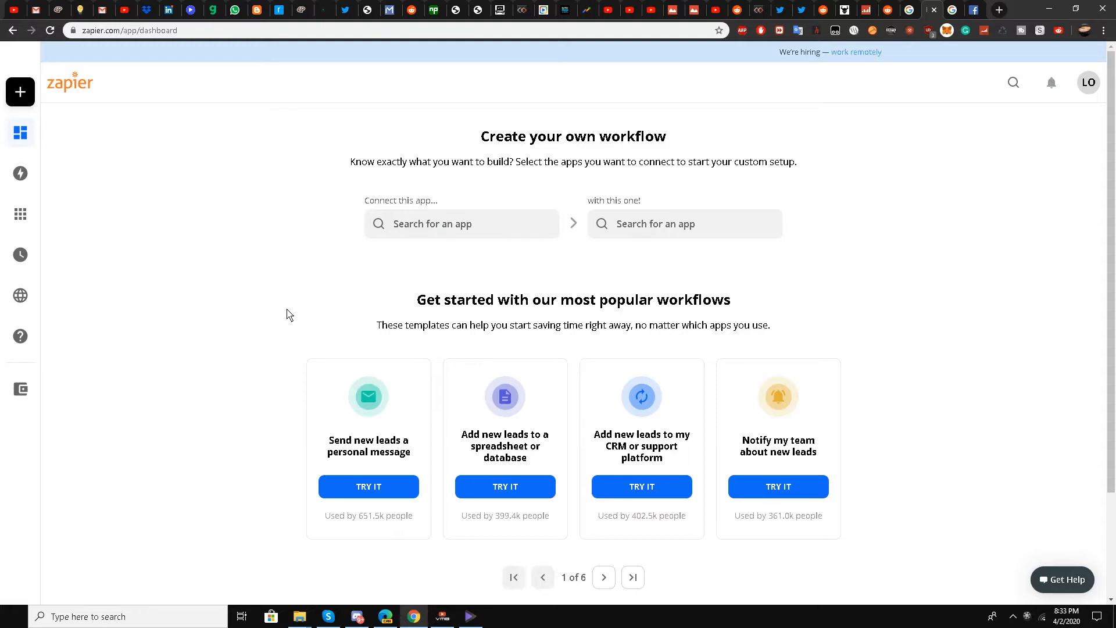
- Choose YouTube as the app to connect and Facebook Pages as the app to connect it with
scroll(264, 305, "down", 2)
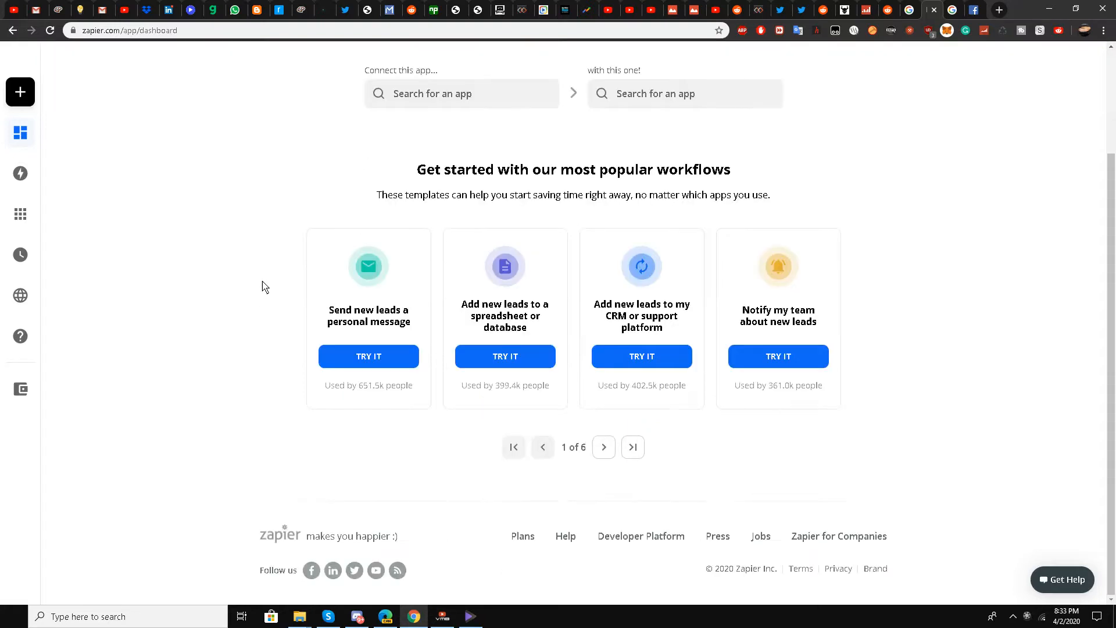
scroll(272, 294, "up", 2)
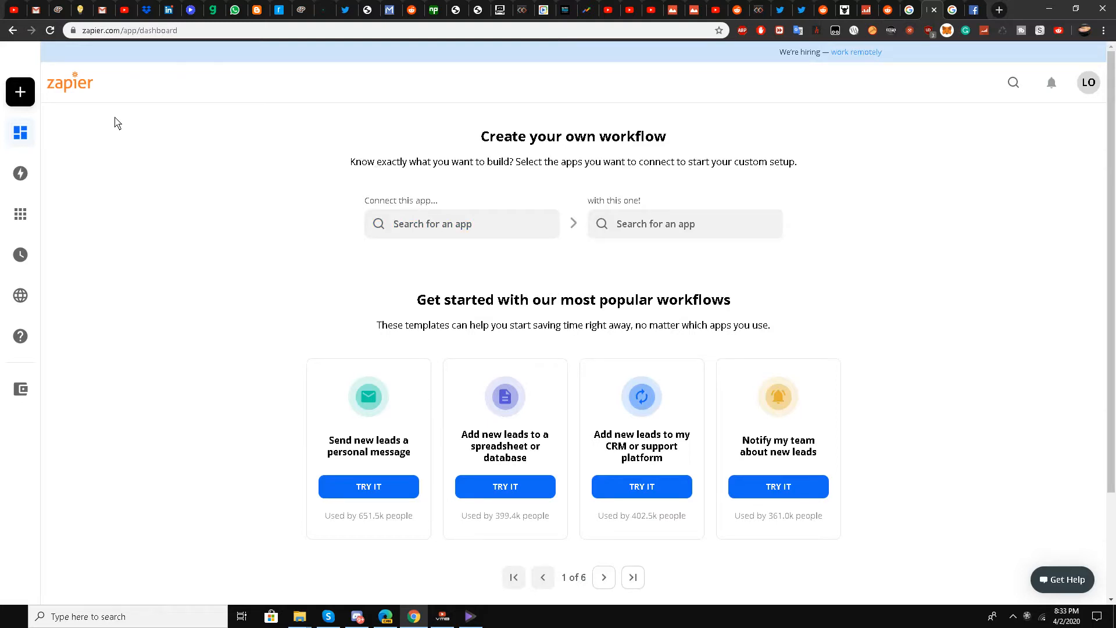
left_click(420, 228)
type("youtub")
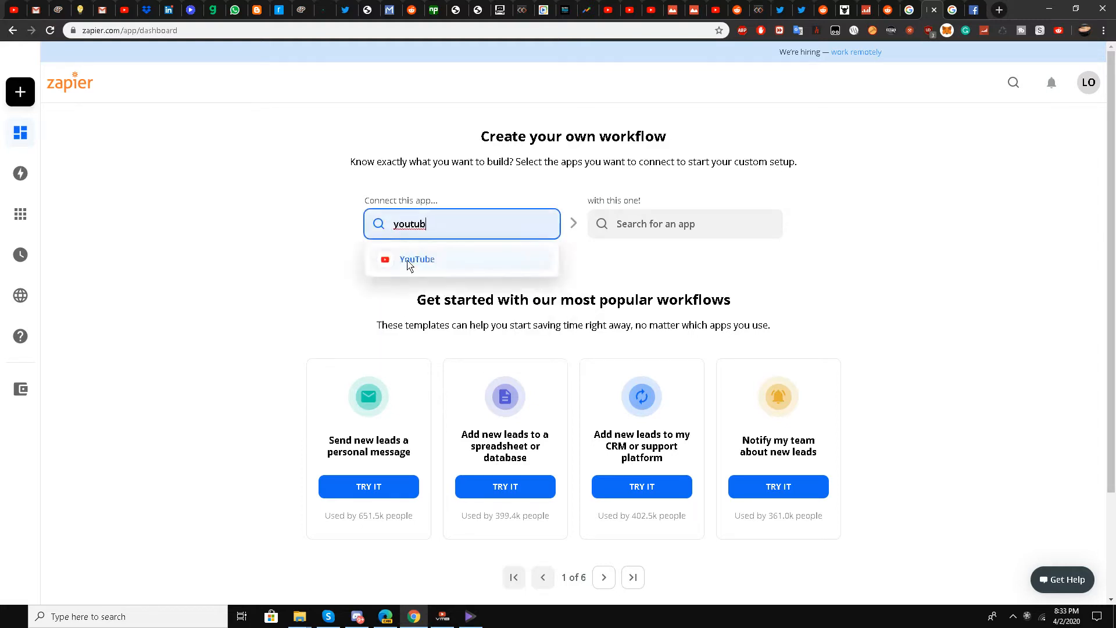
left_click(408, 263)
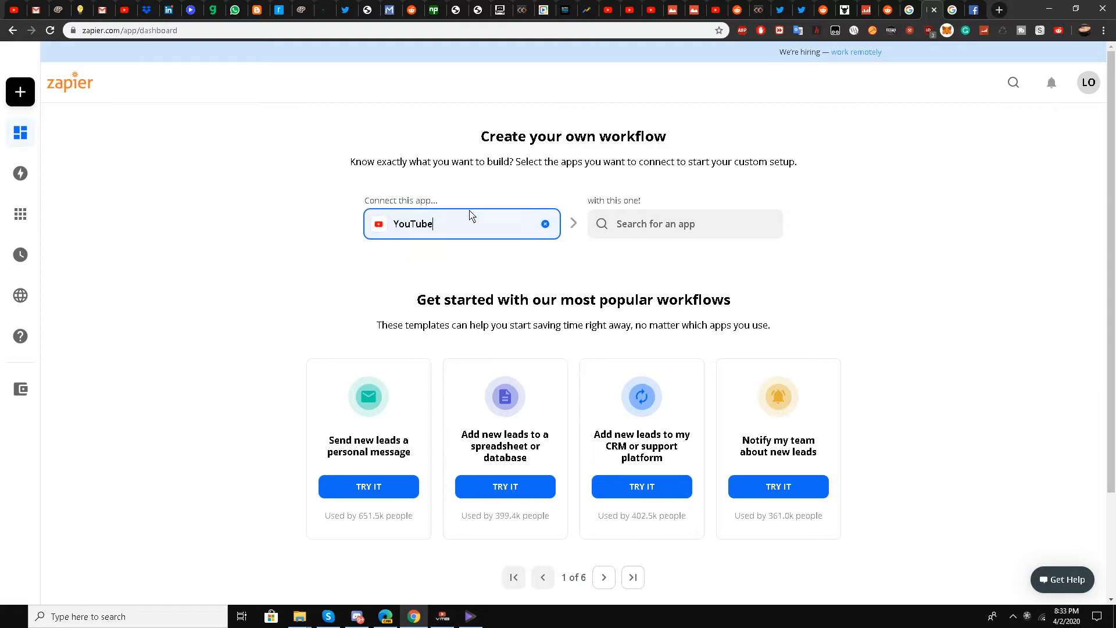
left_click(631, 228)
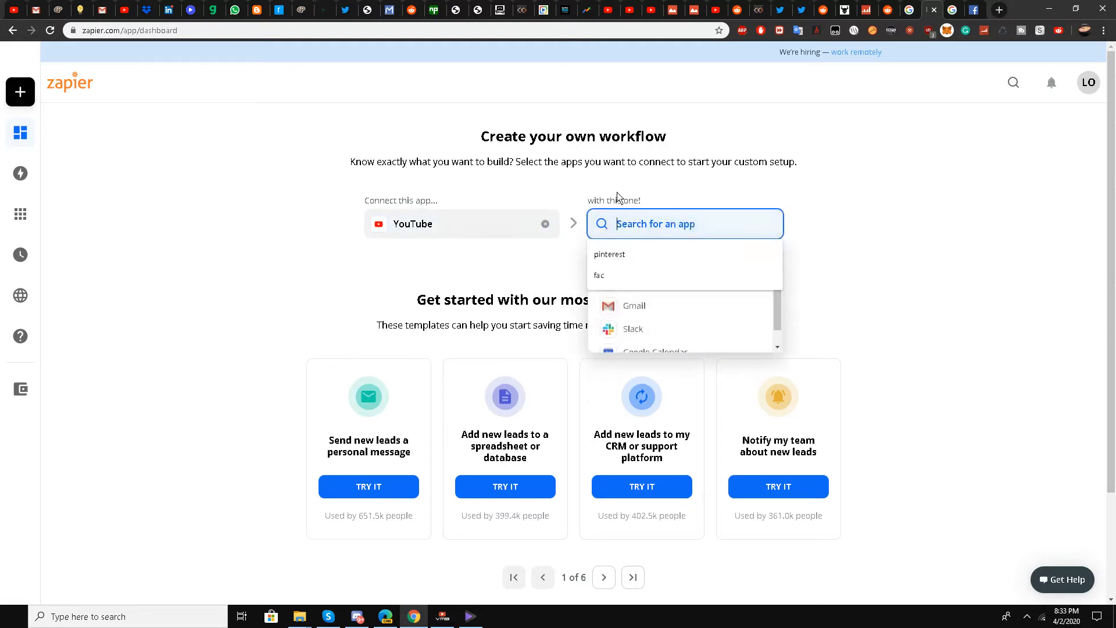
type("facebook")
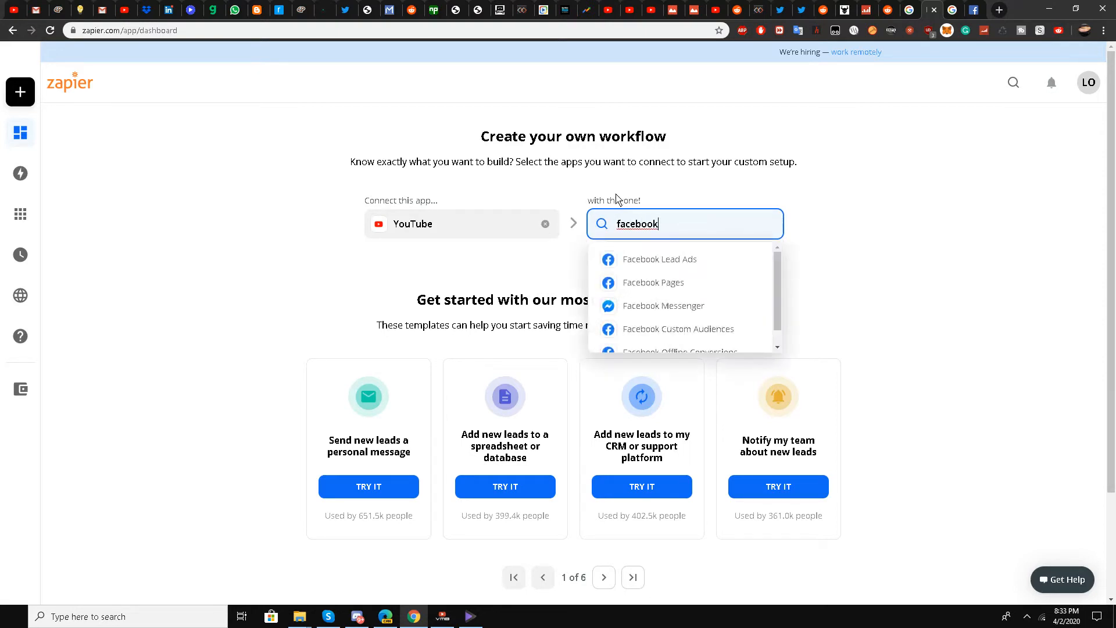
left_click(665, 285)
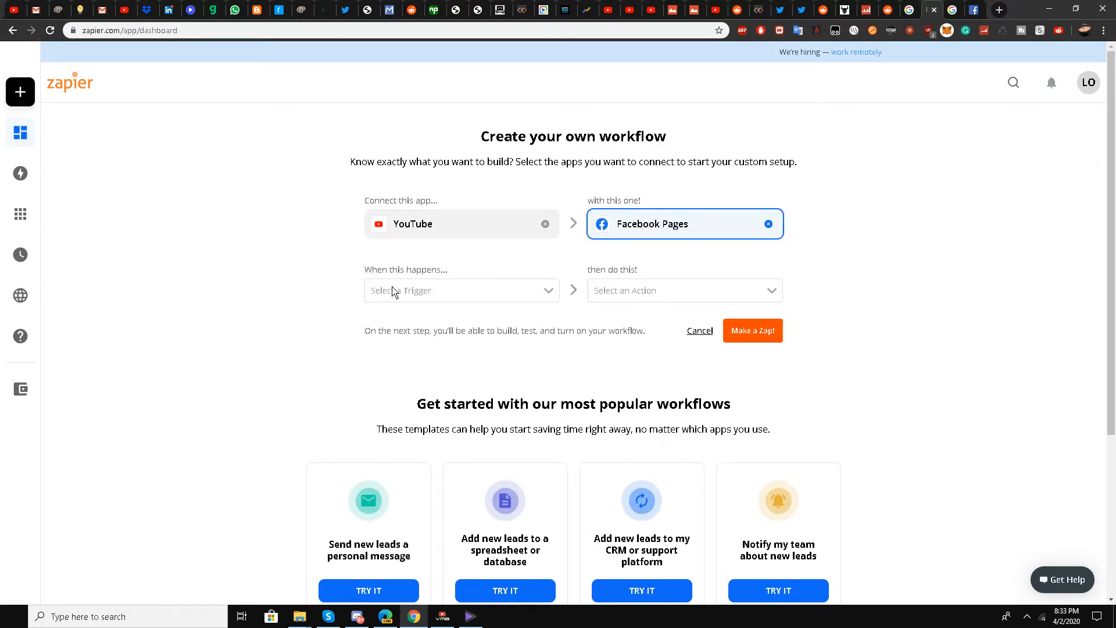
- Set the trigger to New Video In Channel and the action to Create Page Post, and start the Zap with them
left_click(392, 290)
left_click(427, 341)
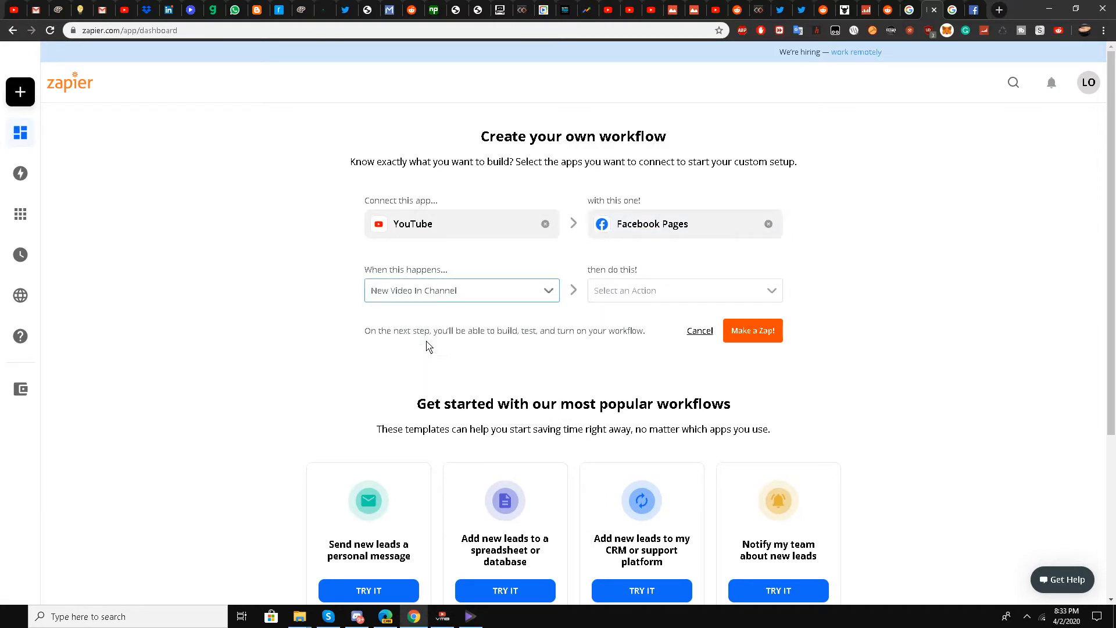
left_click(625, 297)
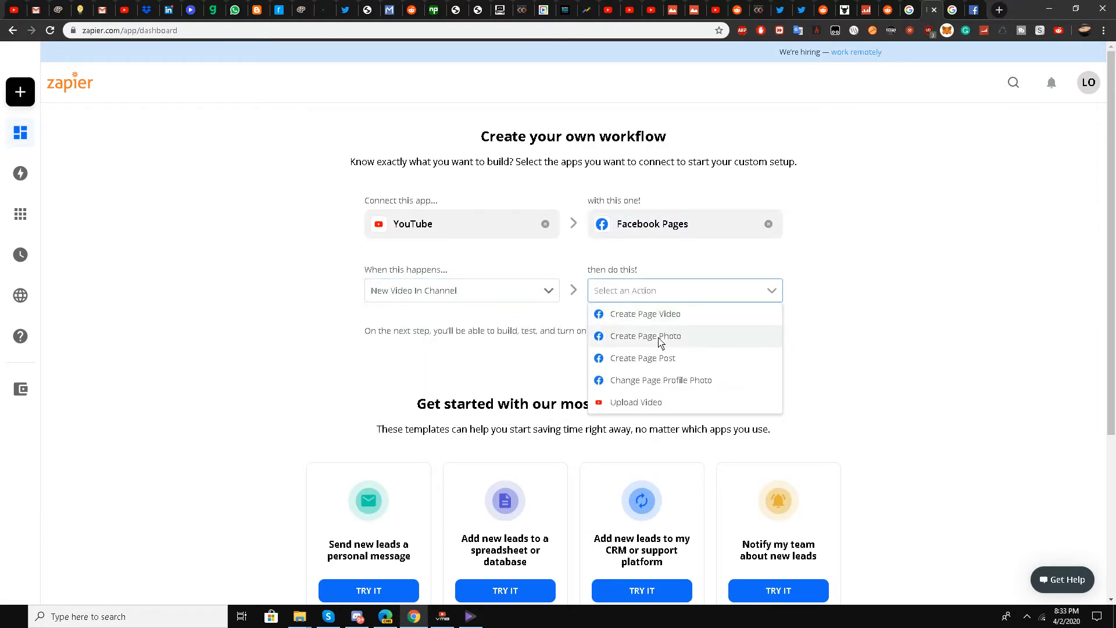
left_click(638, 360)
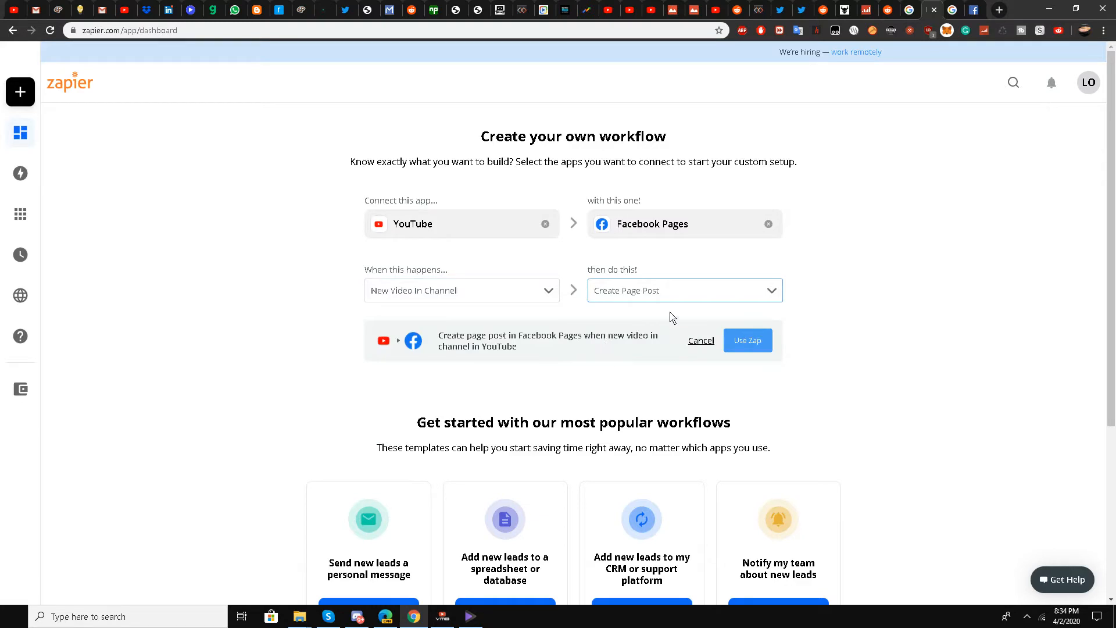
left_click(757, 342)
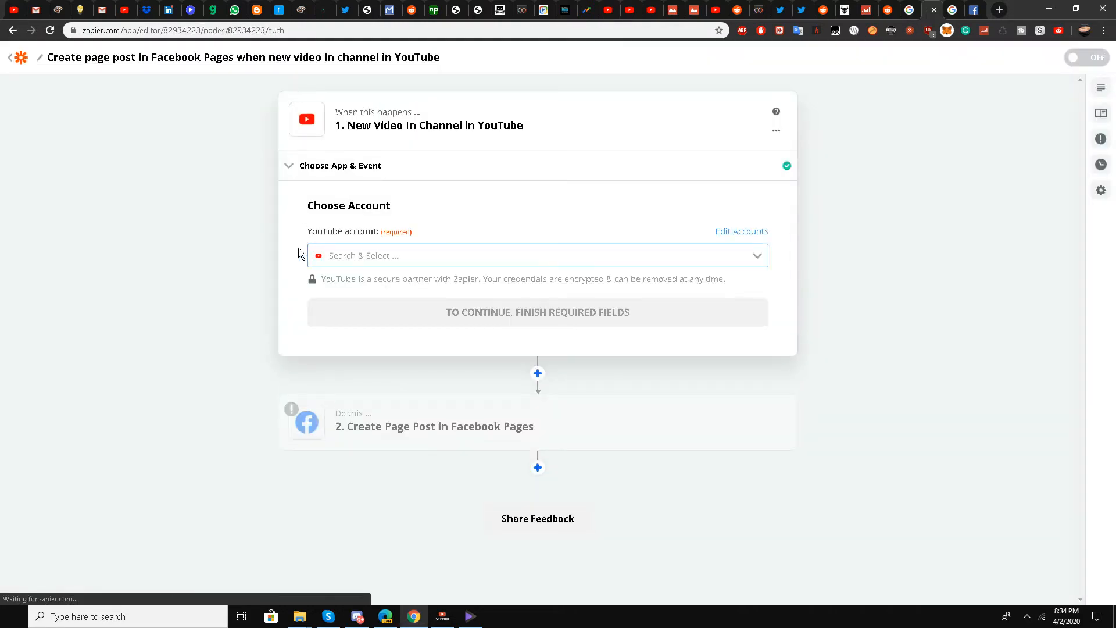
- Add a new YouTube account for the trigger, choosing the LIQUID OCELOT channel and allowing Zapier to access it
left_click(352, 260)
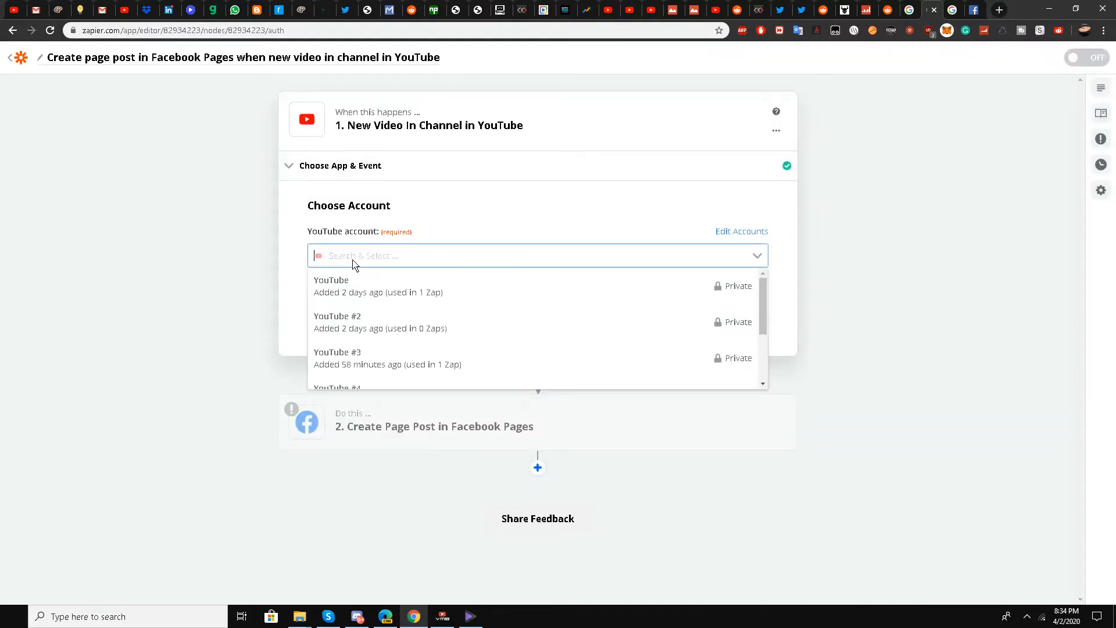
left_click(259, 268)
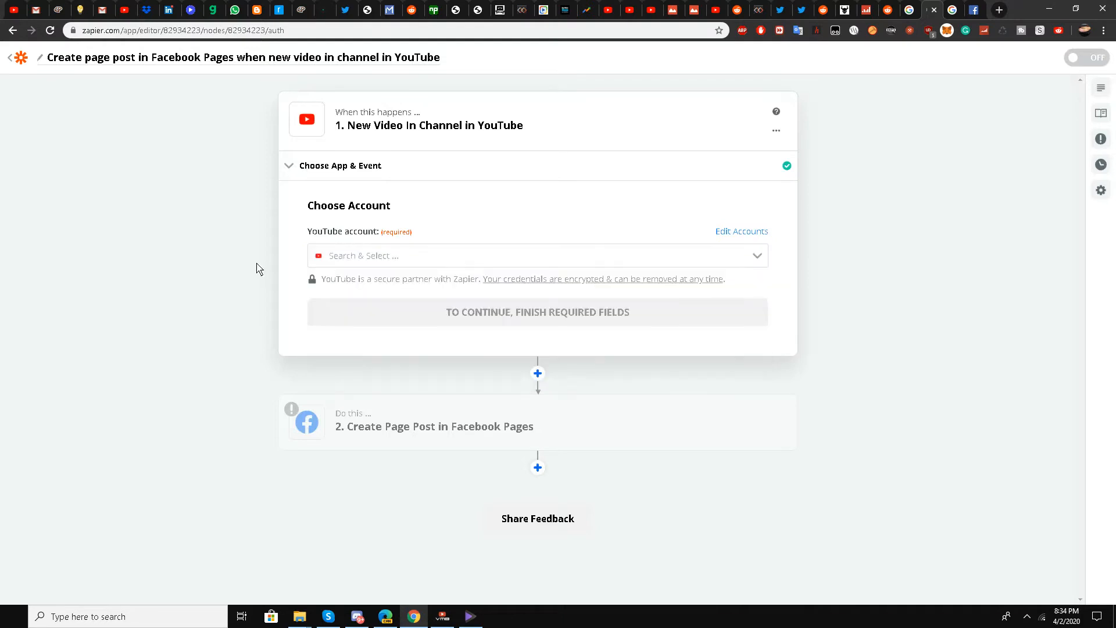
left_click(370, 262)
scroll(378, 326, "down", 3)
left_click(518, 375)
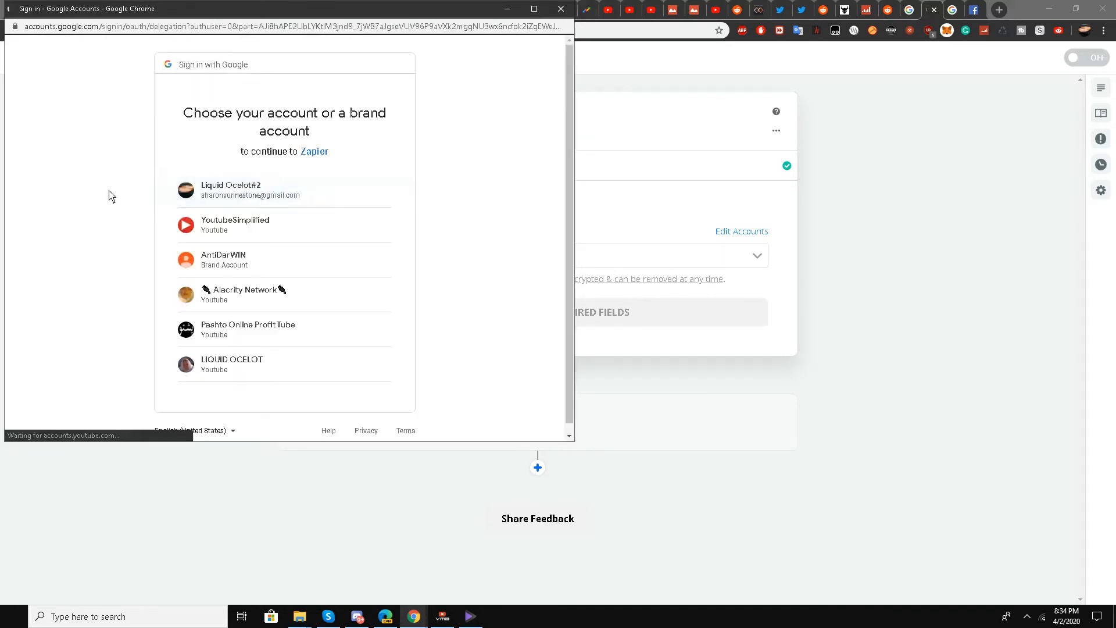
left_click(232, 368)
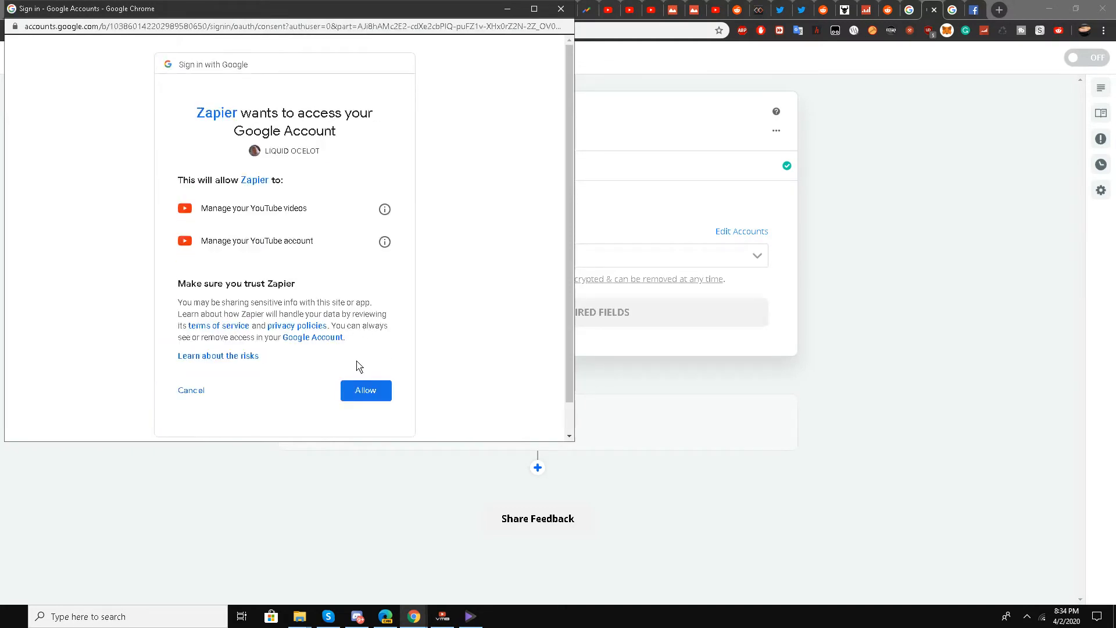
left_click(357, 390)
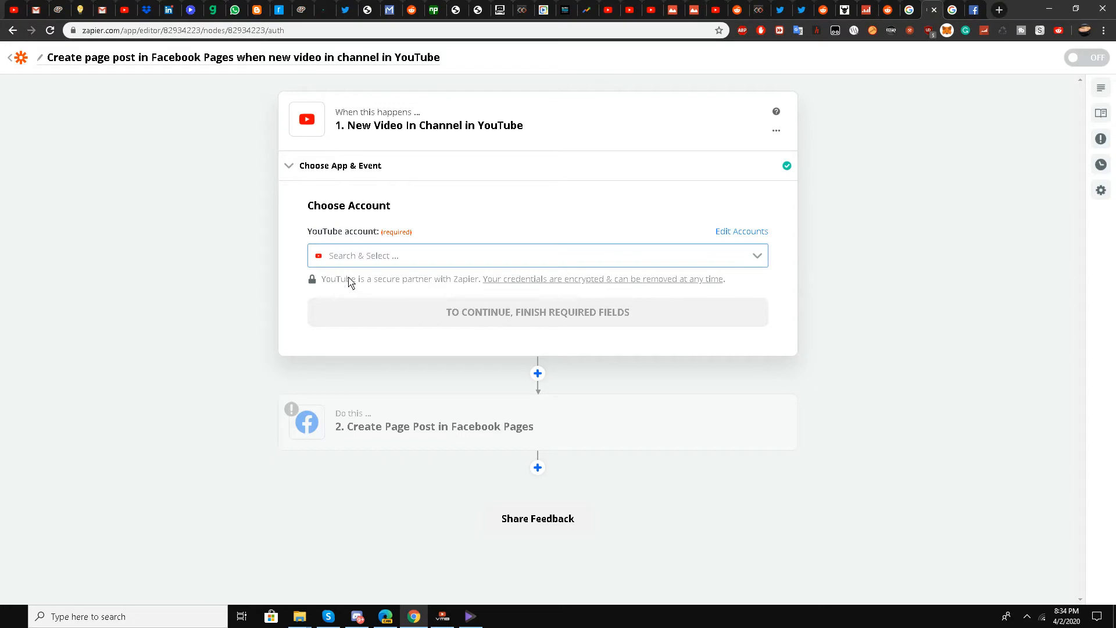
- Copy the channel ID from the address of the LIQUID OCELOT YouTube channel page
left_click(710, 8)
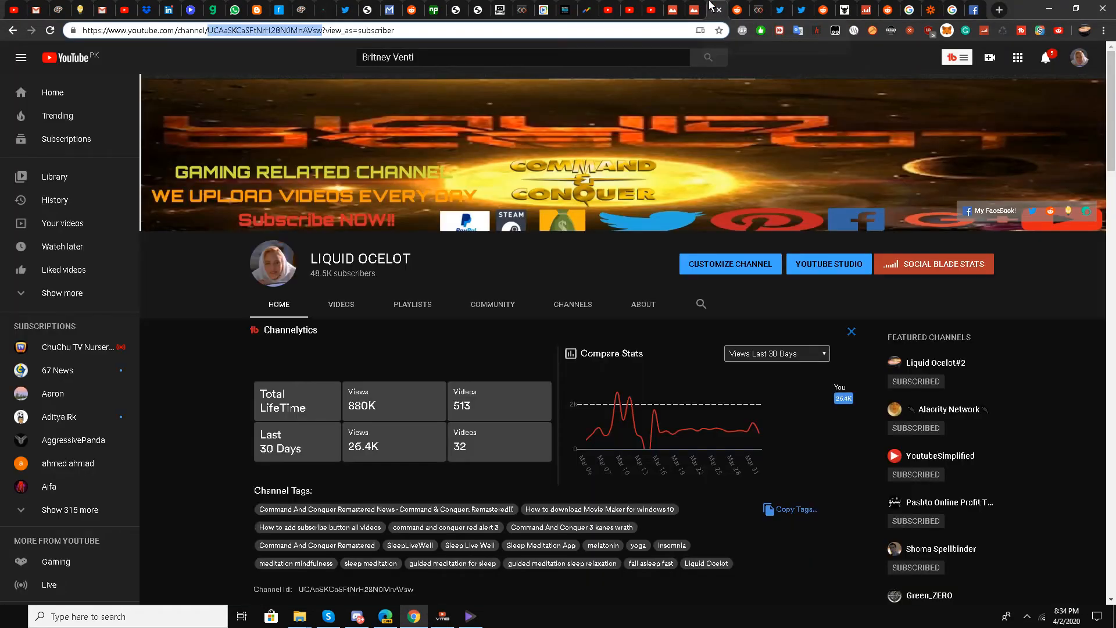
right_click(237, 39)
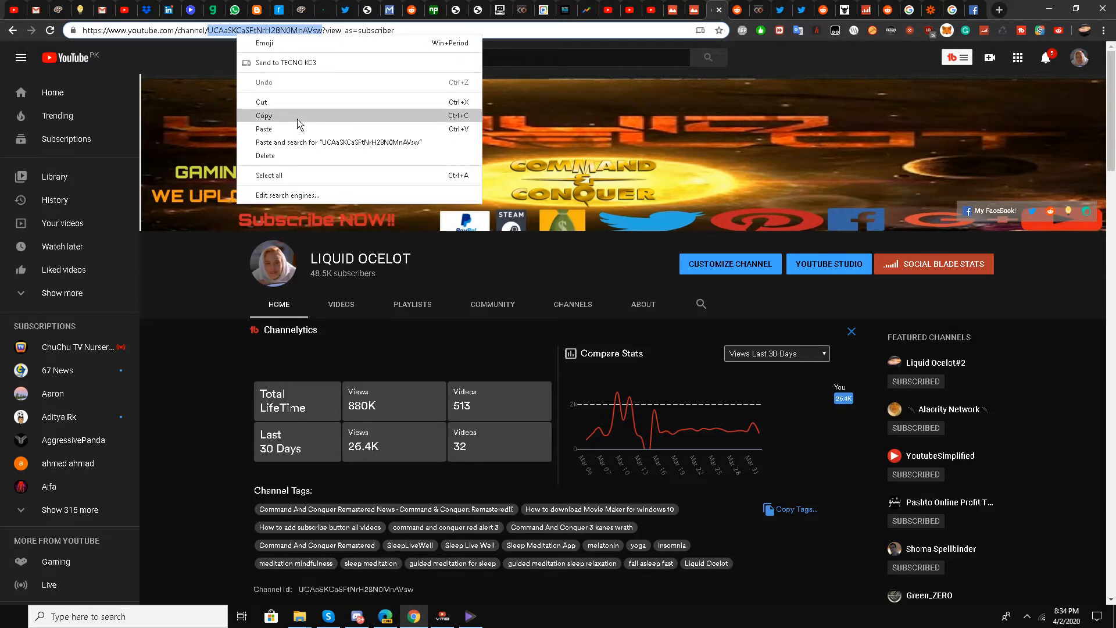
left_click(297, 116)
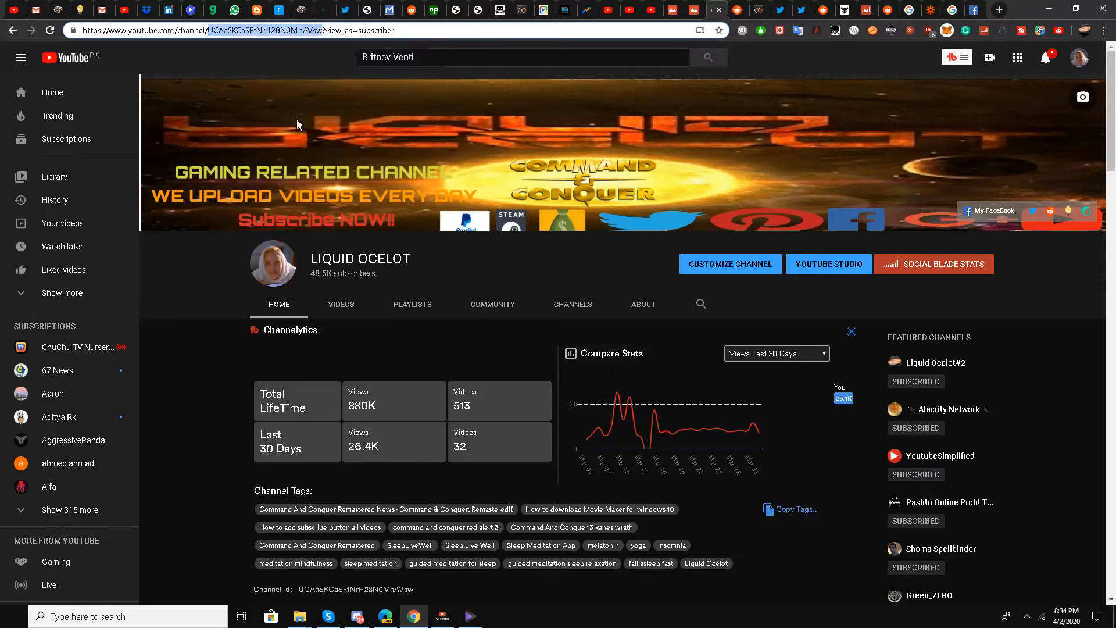
- Back in the Zap, accept the YouTube account, enter the copied channel ID as the trigger's channel, and skip the trigger test
left_click(930, 10)
left_click(412, 322)
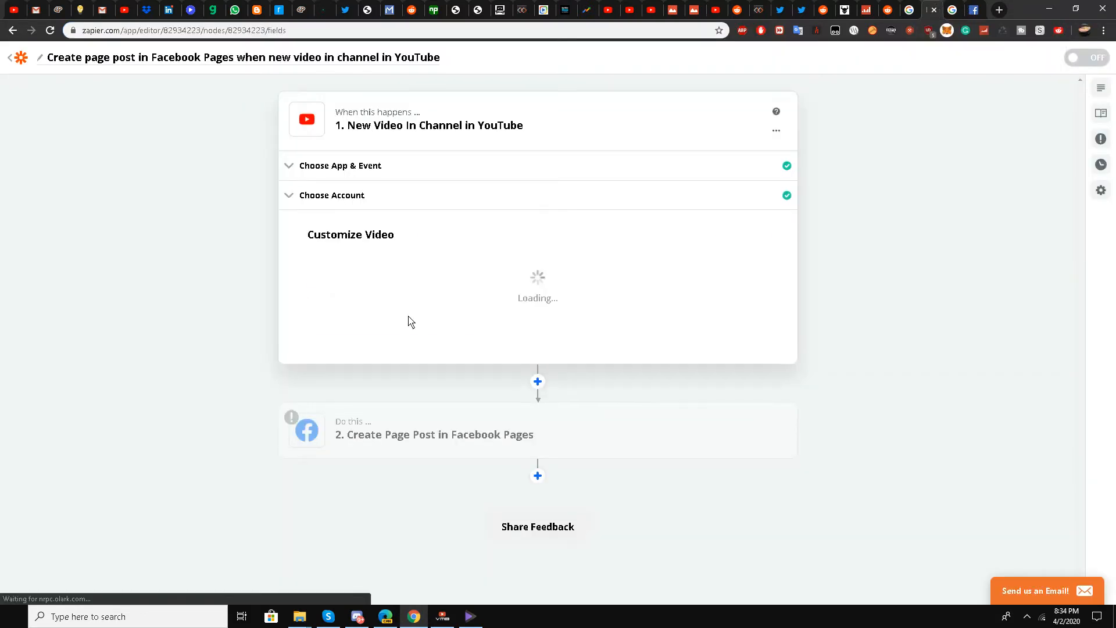
left_click(393, 285)
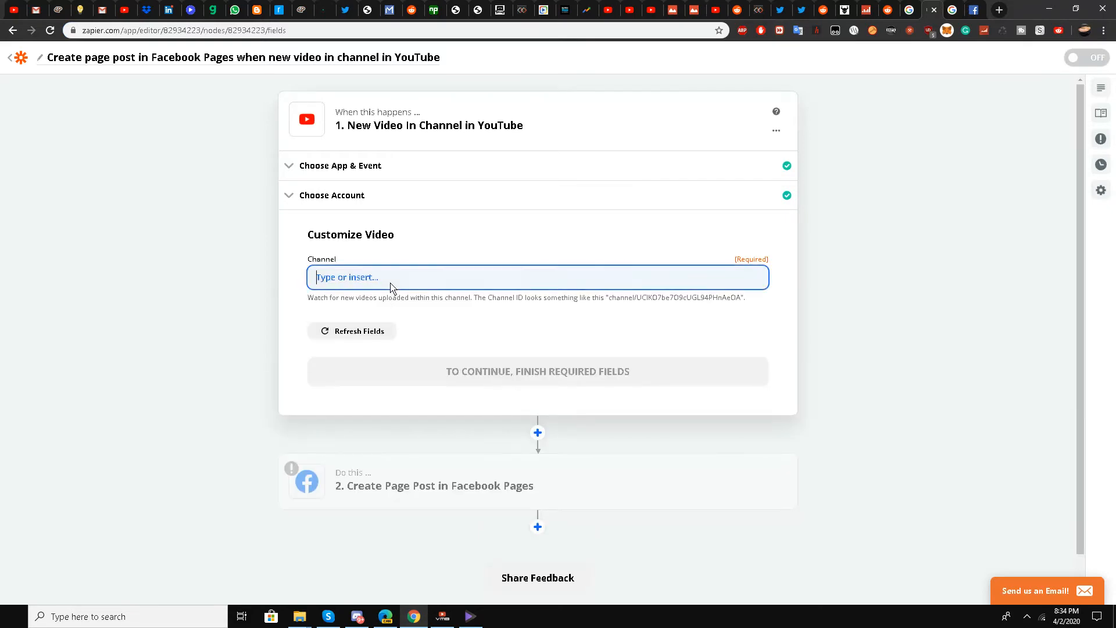
right_click(391, 285)
right_click(342, 280)
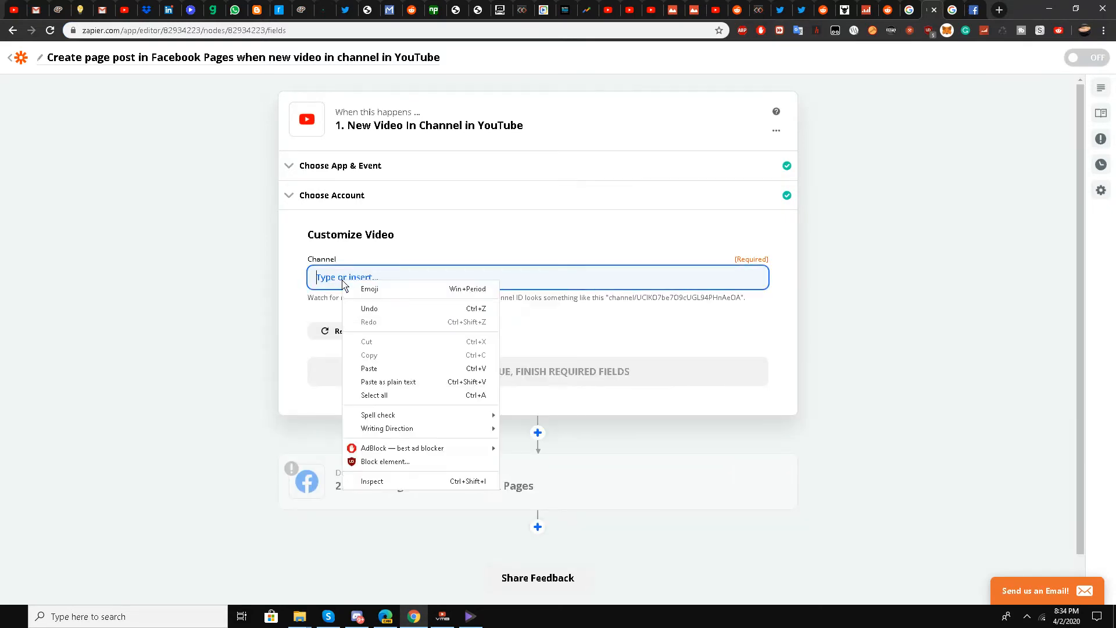
left_click(369, 368)
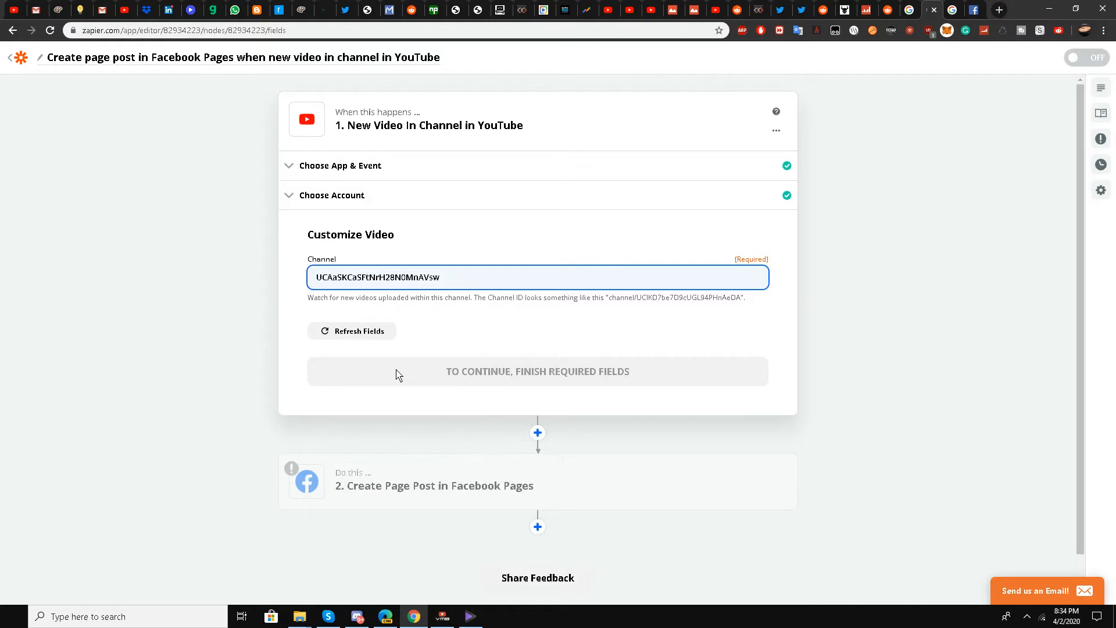
left_click(339, 336)
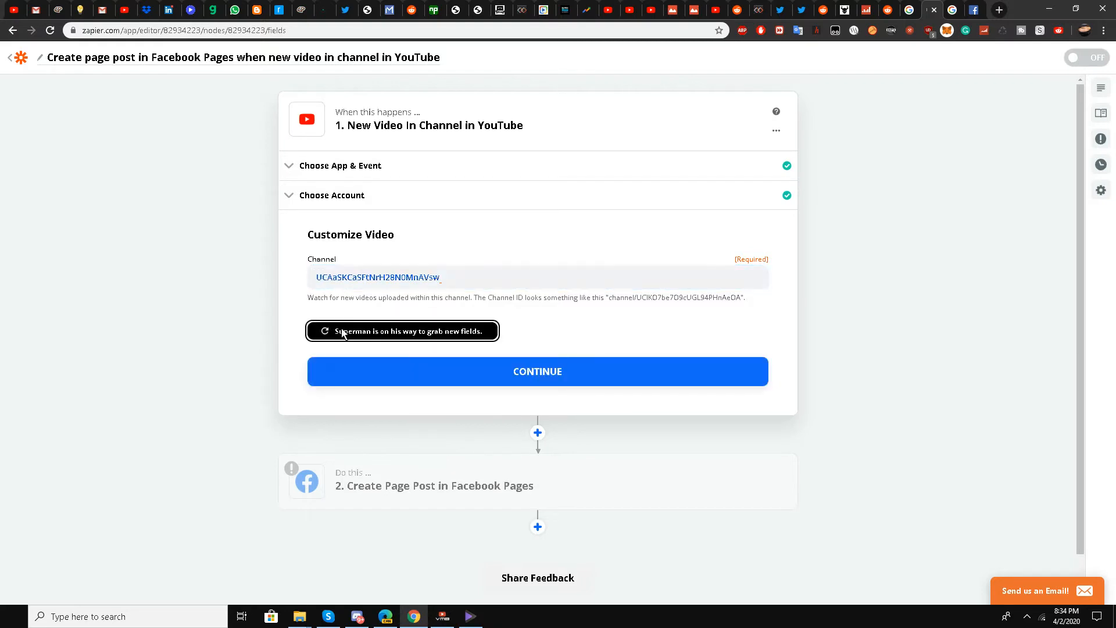
left_click(399, 383)
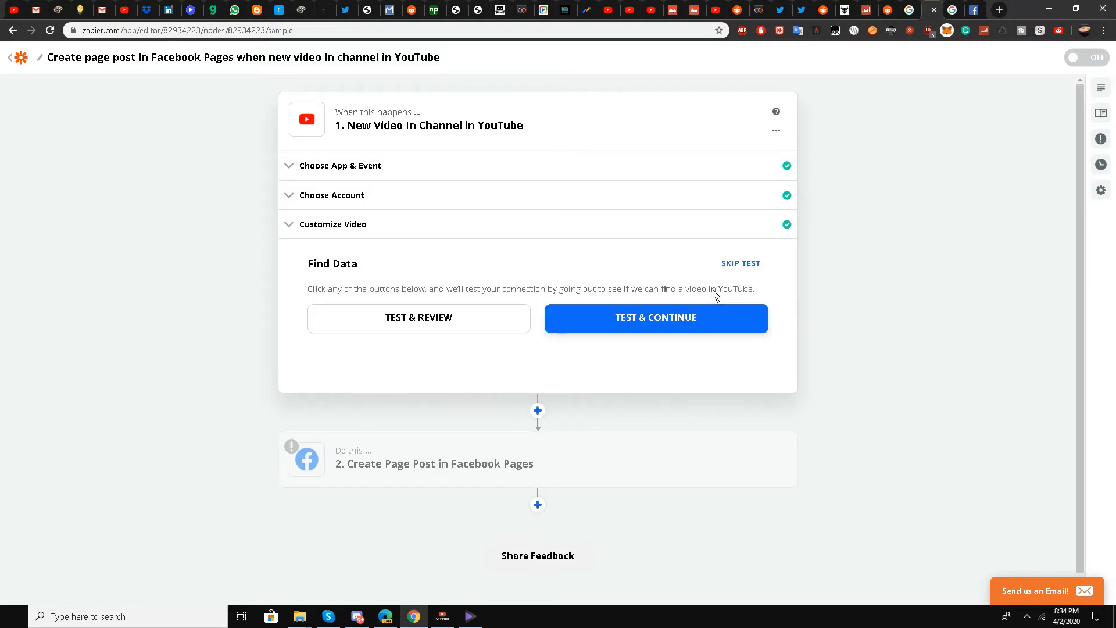
left_click(726, 267)
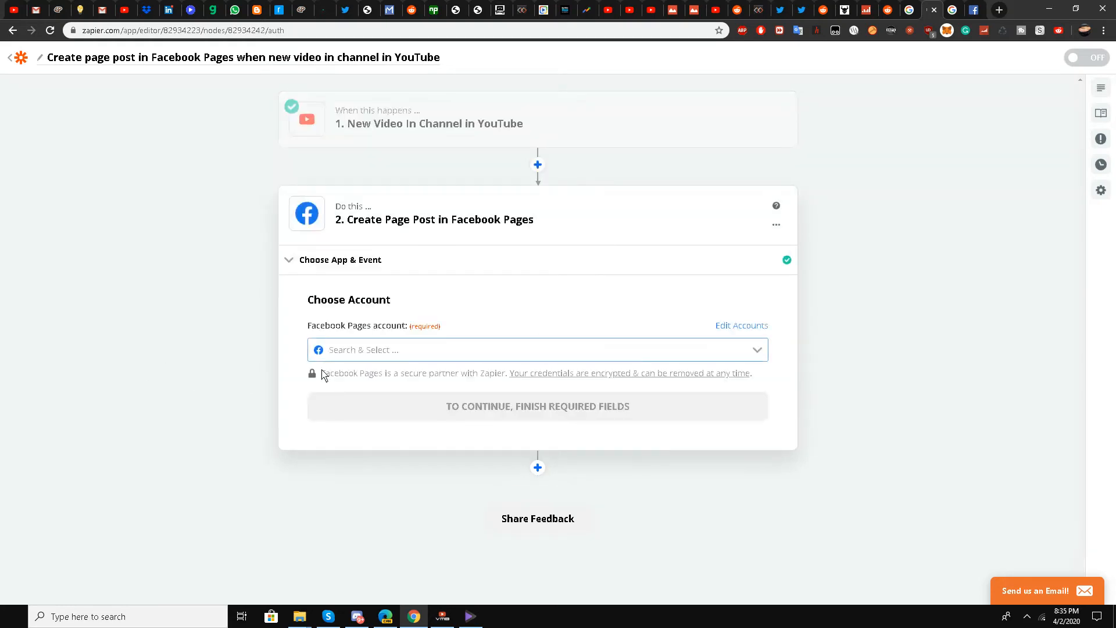
- Add a new Facebook Pages account for the Create Page Post action and keep the newly added account selected
left_click(344, 362)
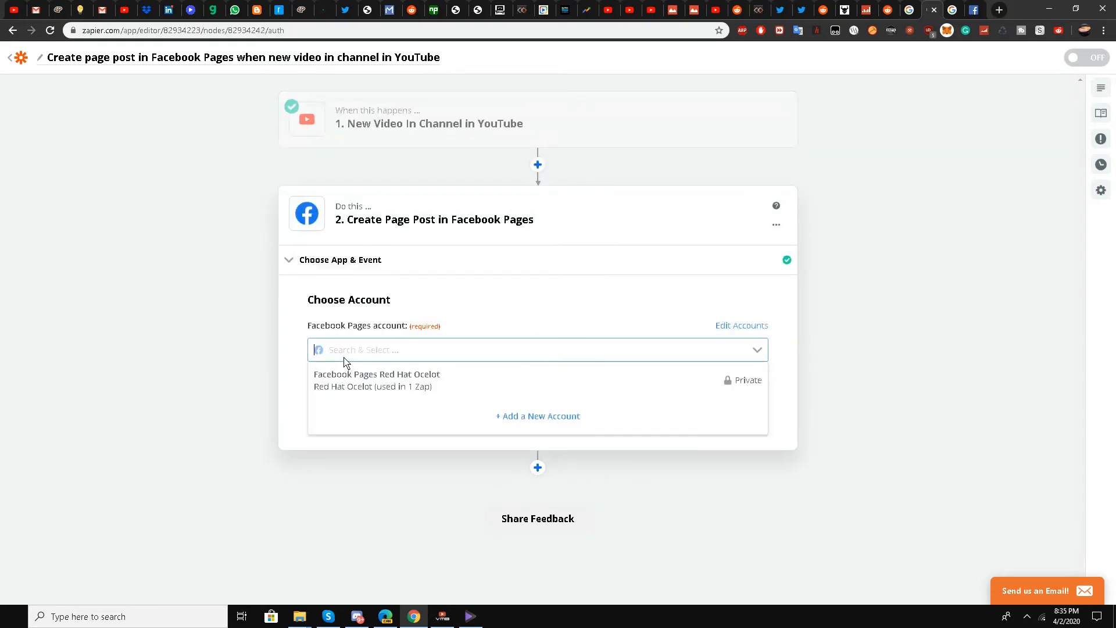
left_click(504, 417)
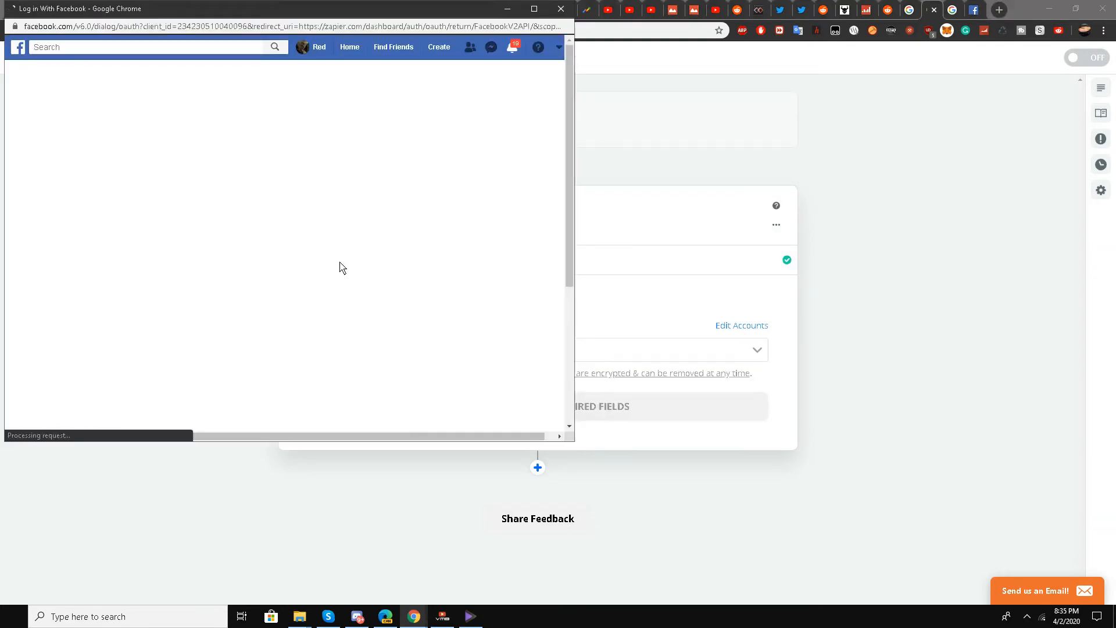
left_click(363, 208)
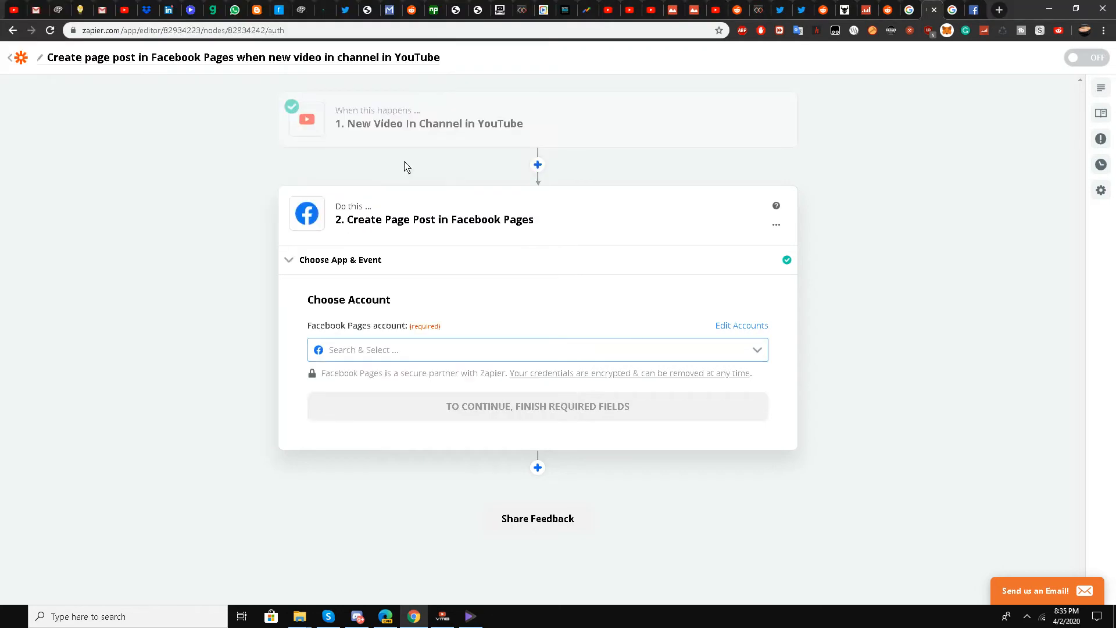
left_click(396, 355)
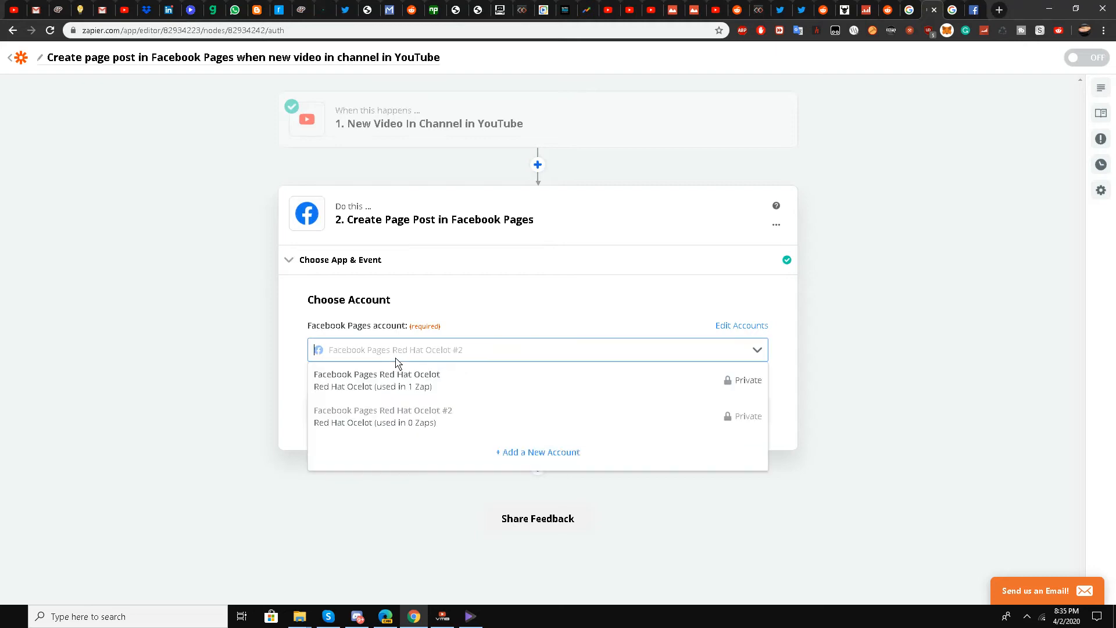
left_click(90, 391)
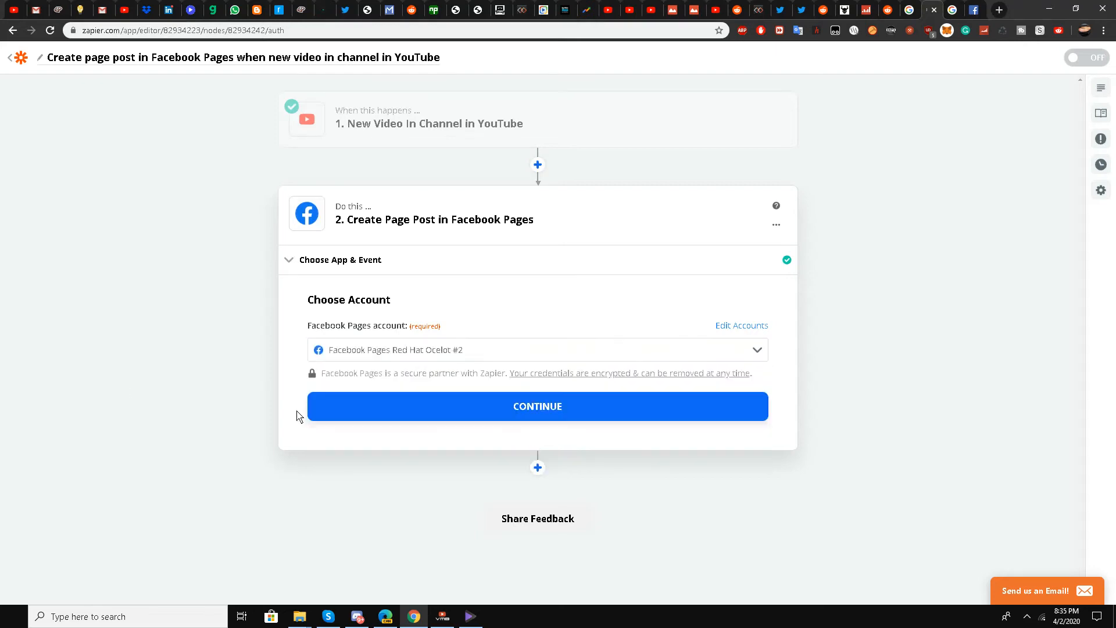
left_click(405, 356)
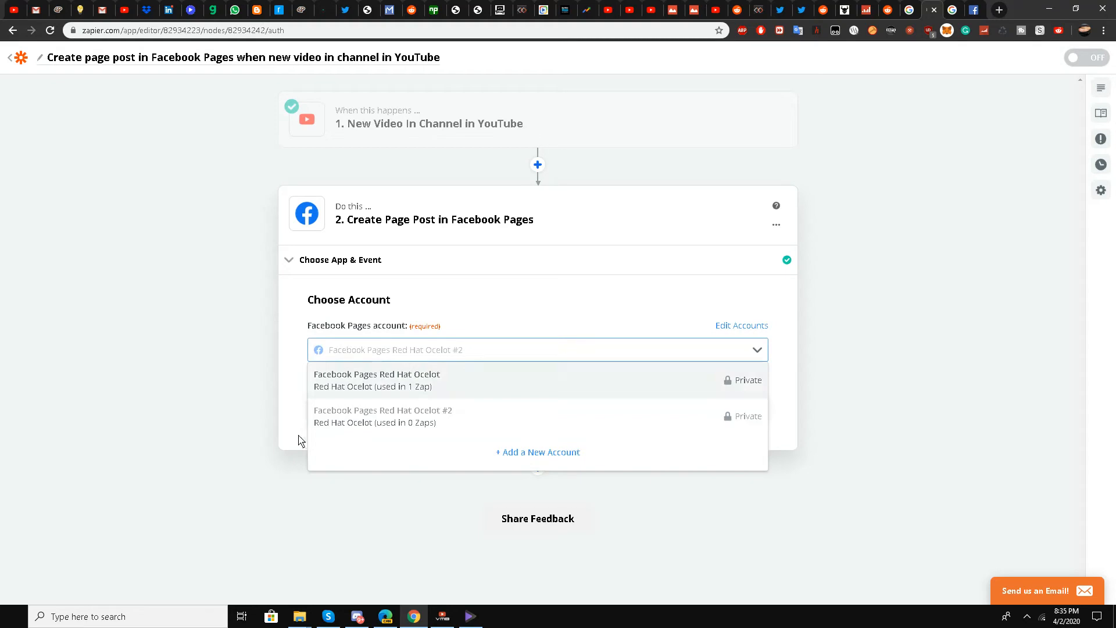
left_click(251, 403)
- Accept the Facebook account and choose LiquidOcelot Youtube Channel as the page to post on
left_click(411, 416)
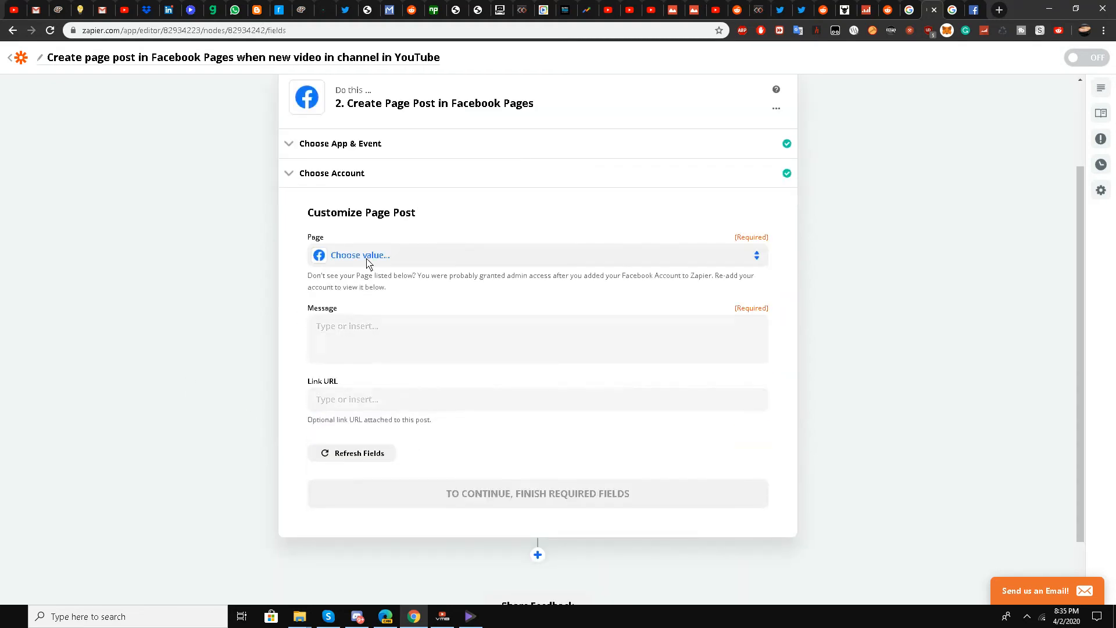
left_click(369, 258)
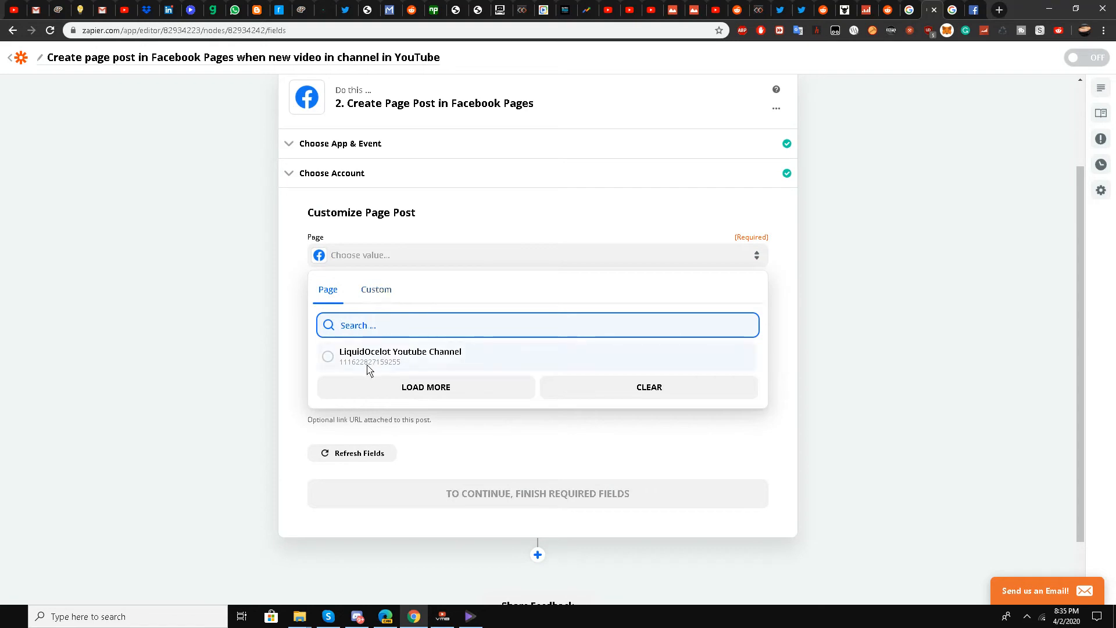
left_click(364, 364)
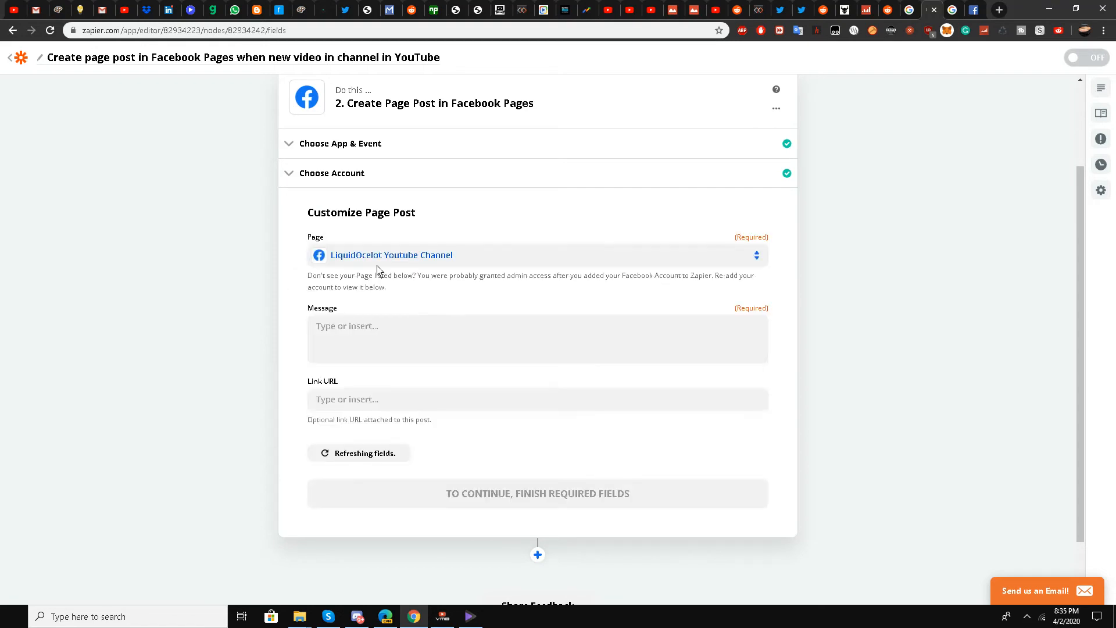
- Compose the page post's message from the YouTube video's Title and Thumbnails High URL data fields
left_click(376, 332)
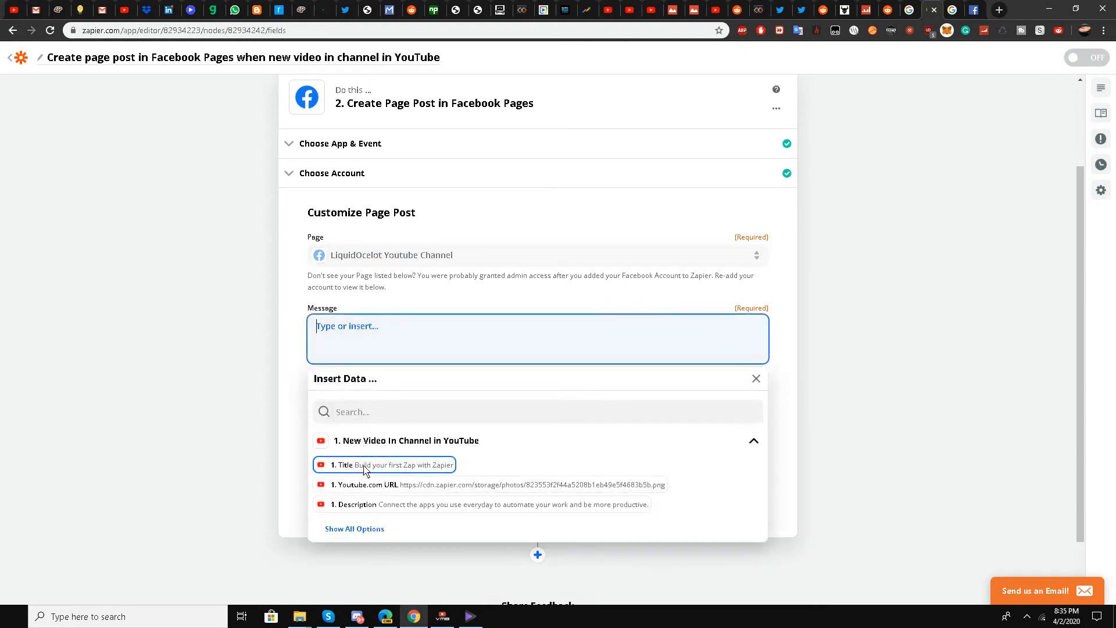
left_click(364, 466)
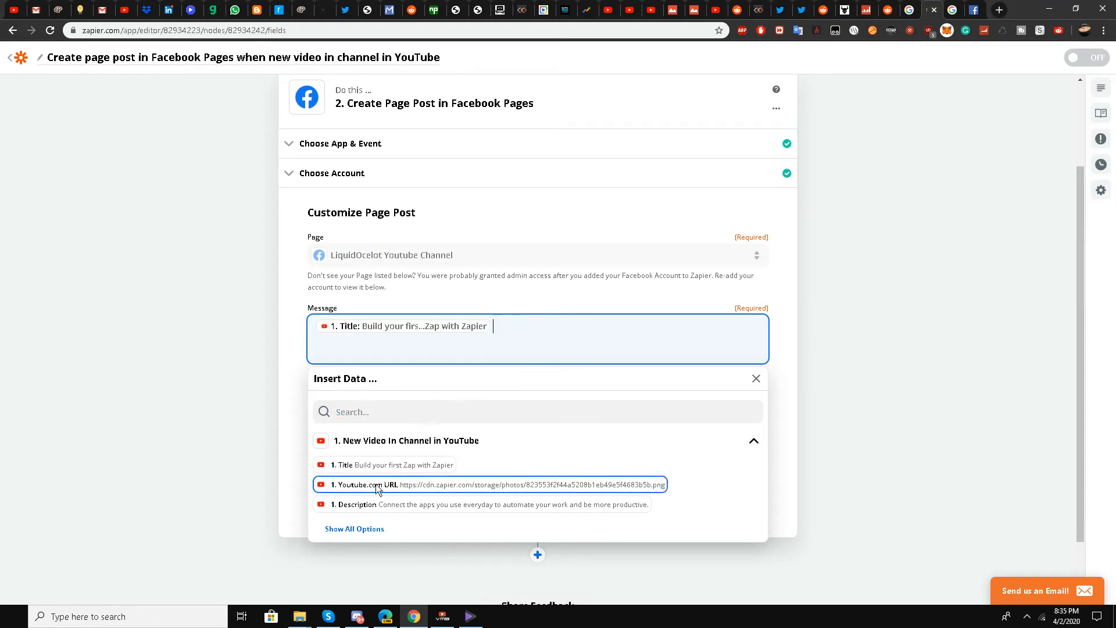
scroll(379, 476, "down", 1)
left_click(370, 462)
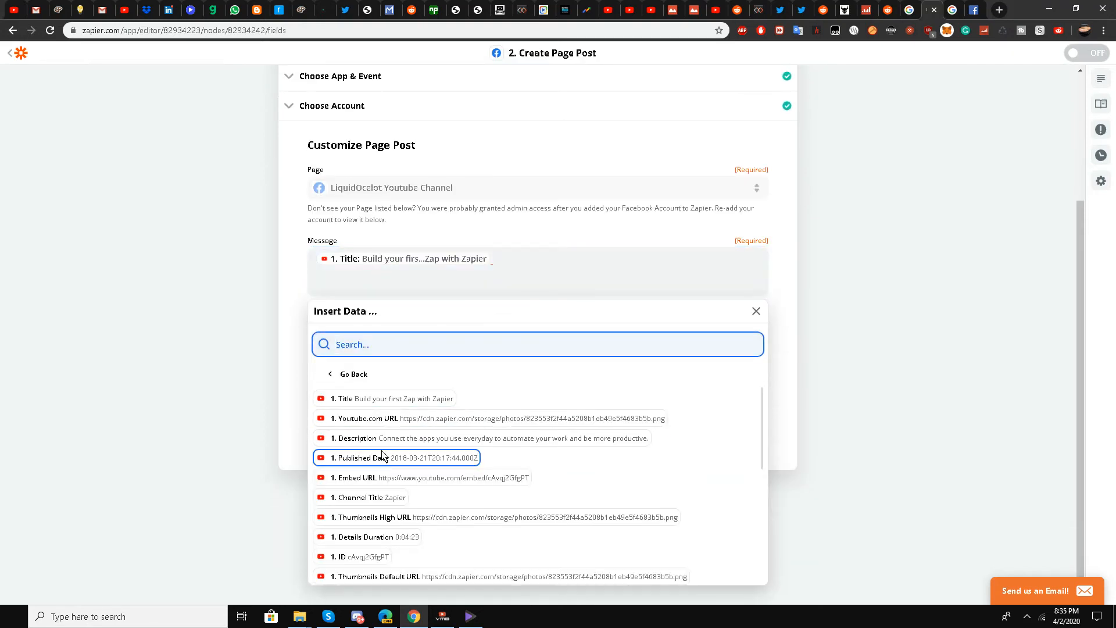
scroll(385, 460, "down", 1)
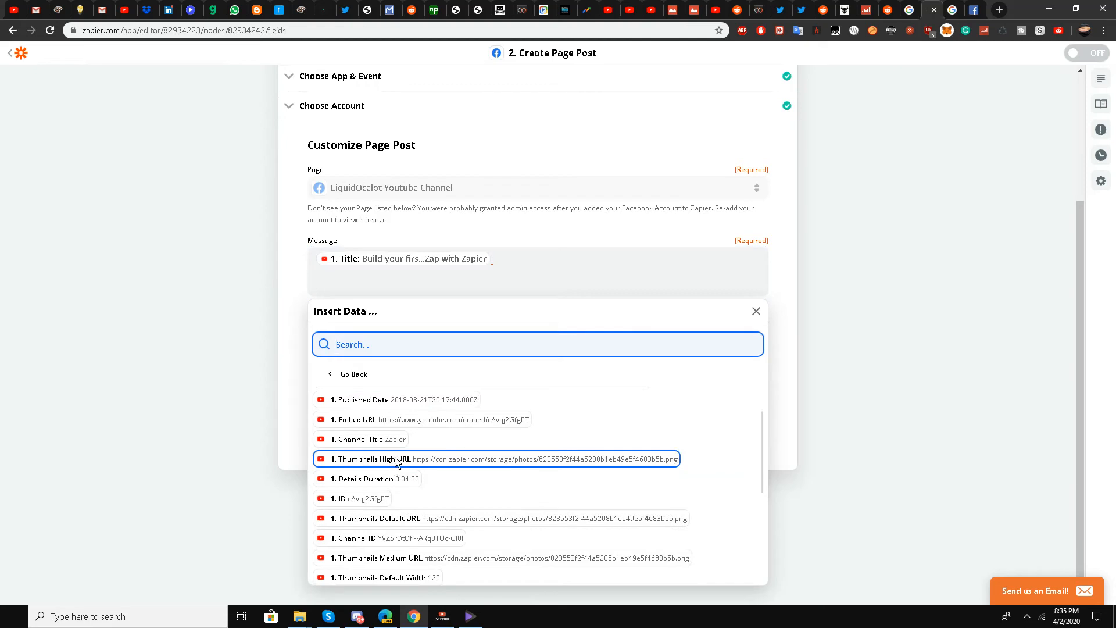
left_click(397, 462)
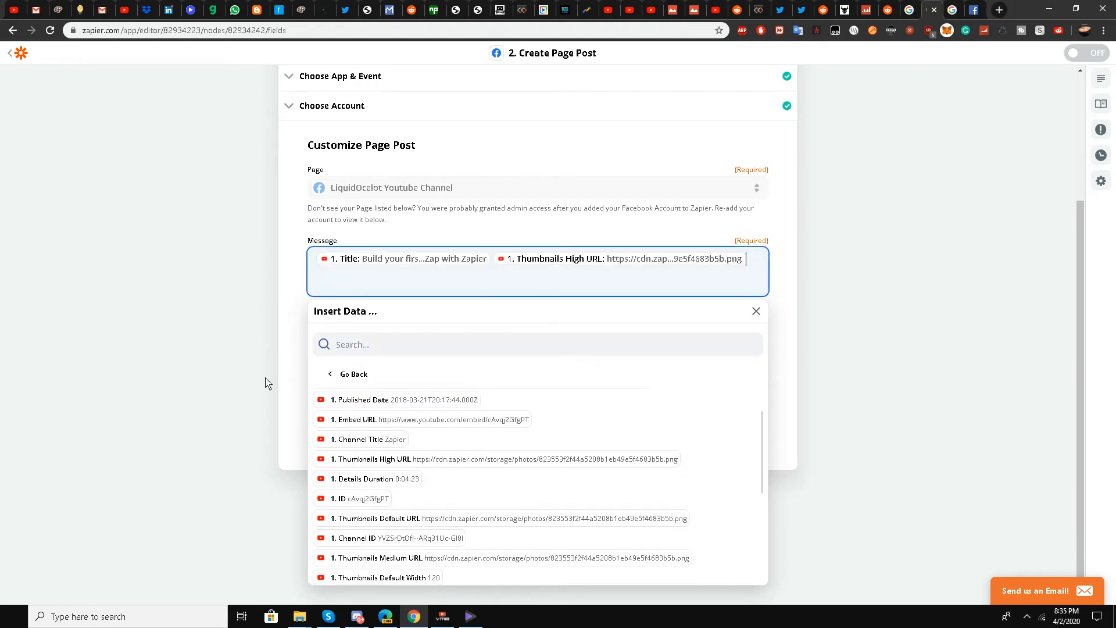
left_click(228, 313)
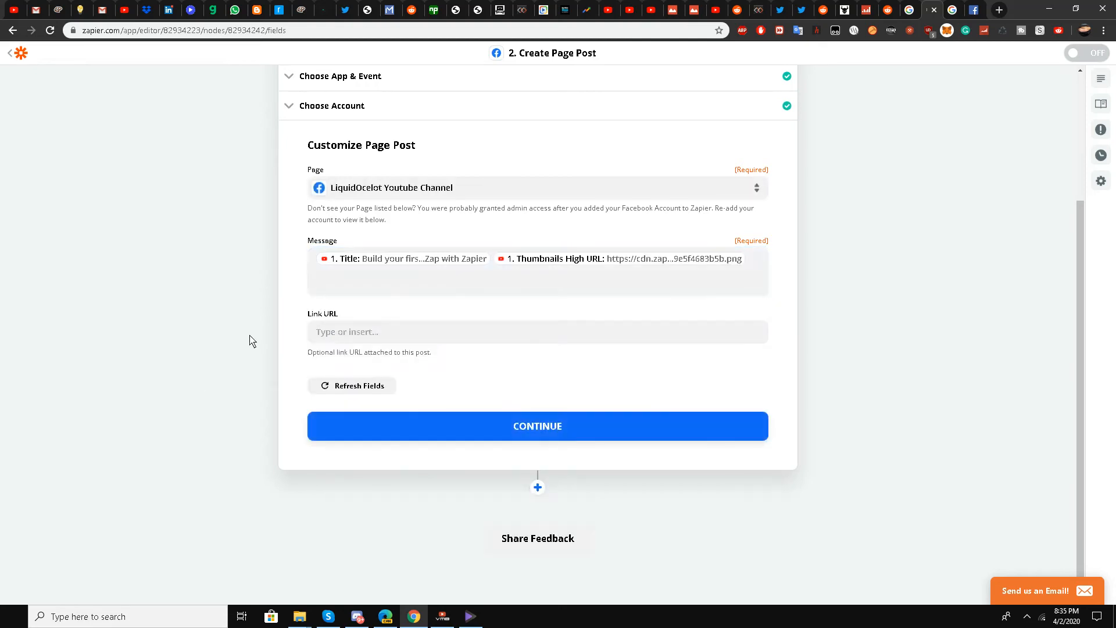
- Set the post's Link URL to the video's Youtube.com URL data field and accept the page post settings
left_click(329, 340)
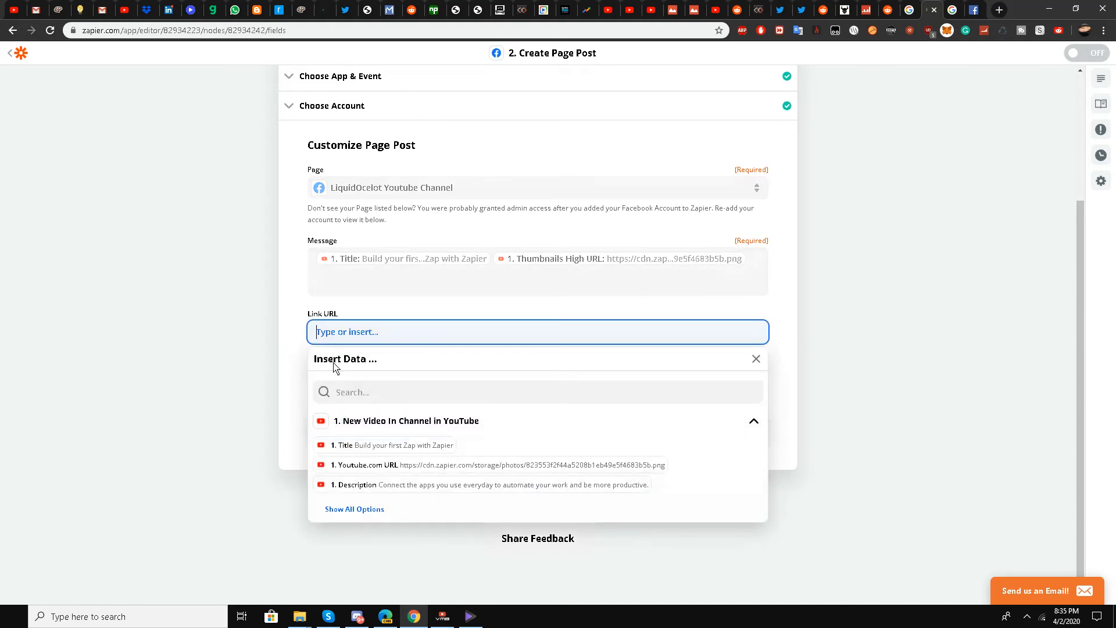
left_click(351, 470)
left_click(169, 391)
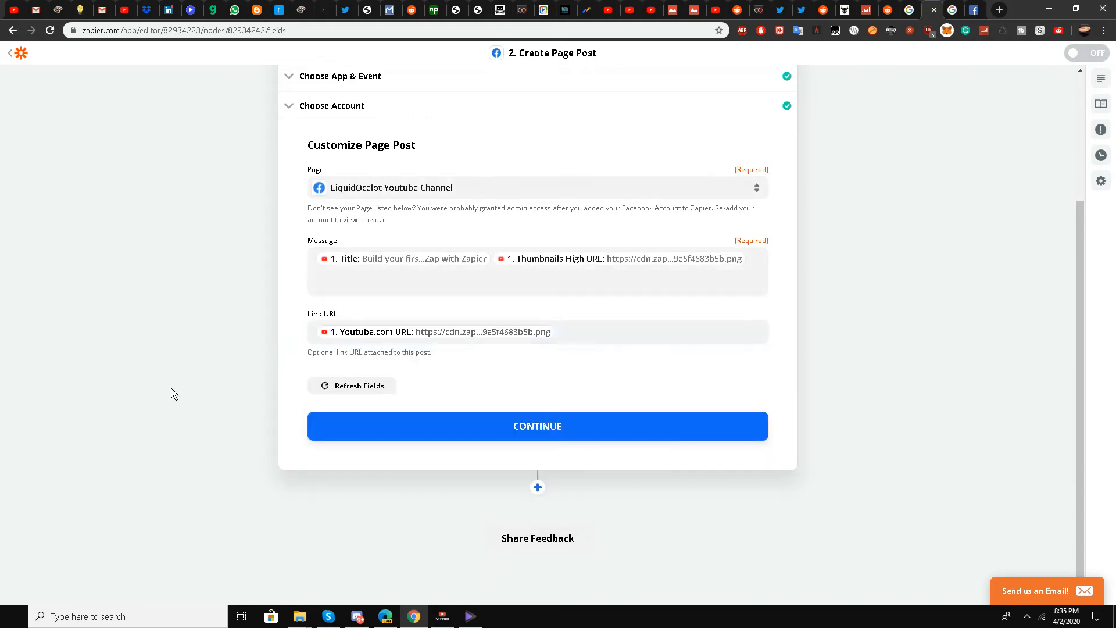
left_click(458, 434)
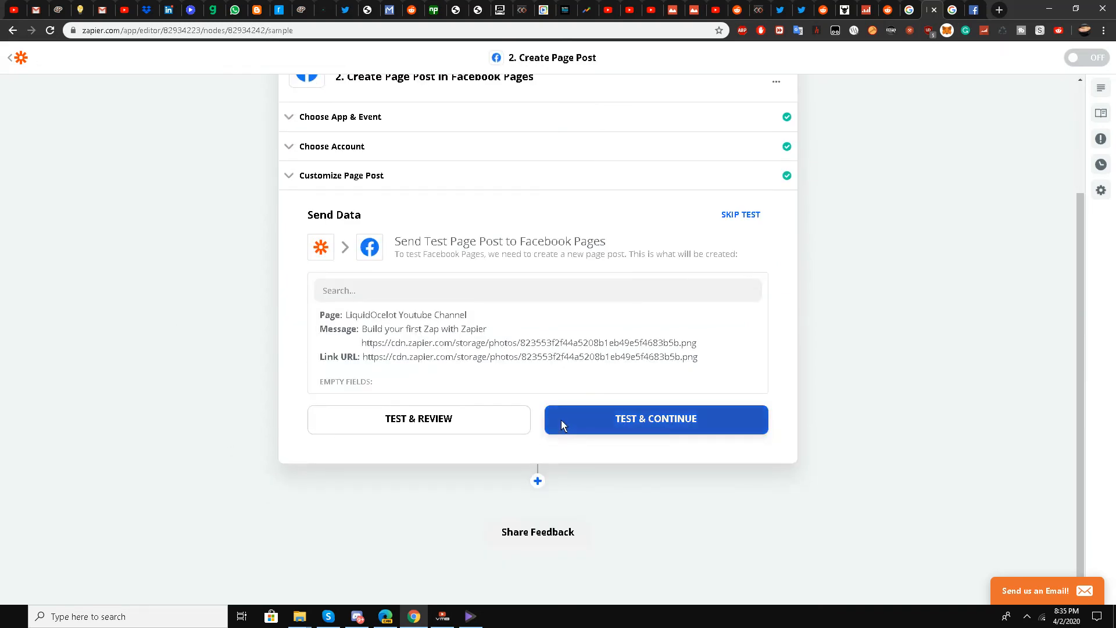
- Send the test page post, then reload the LiquidOcelot Youtube Channel page on Facebook to check for it
left_click(571, 418)
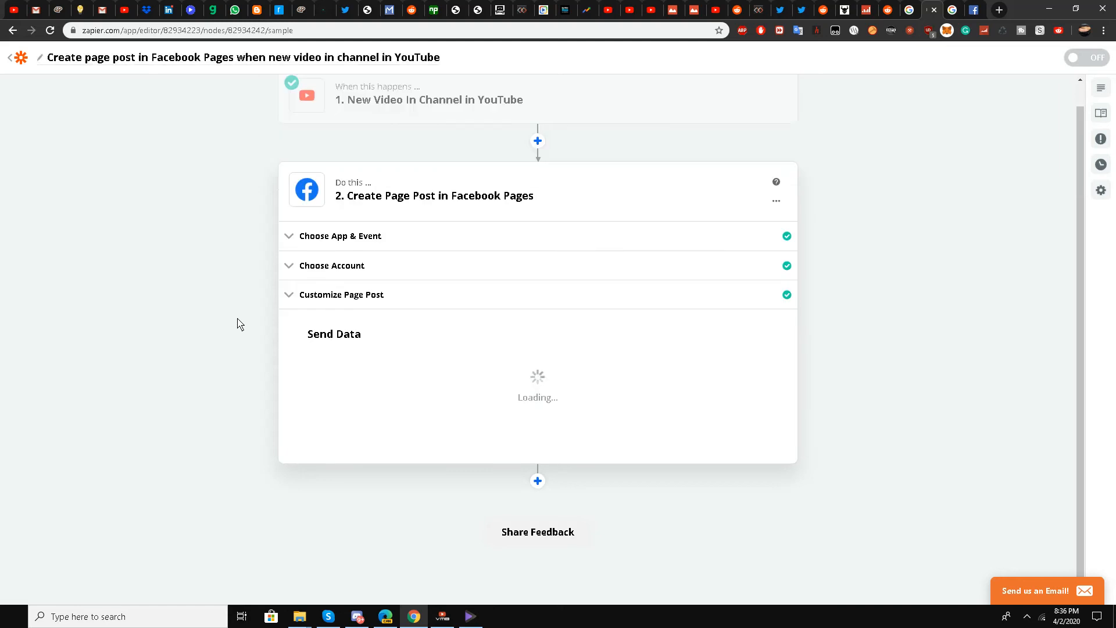
left_click(973, 10)
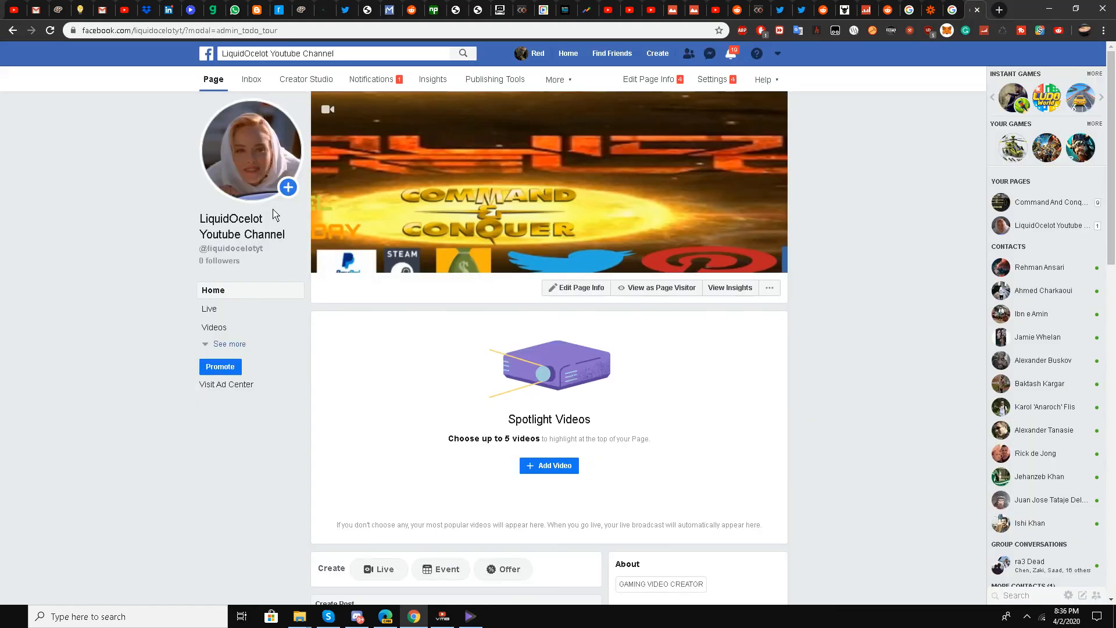
left_click(50, 31)
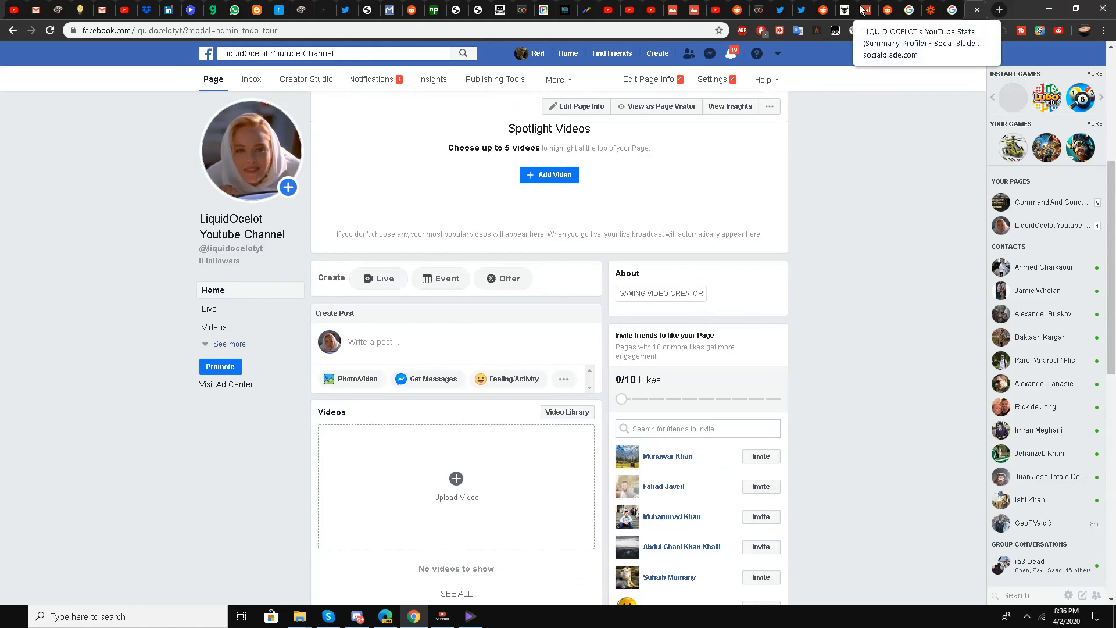
- Return to the Zap in Zapier and leave its editor for the overview of all Zaps
left_click(925, 8)
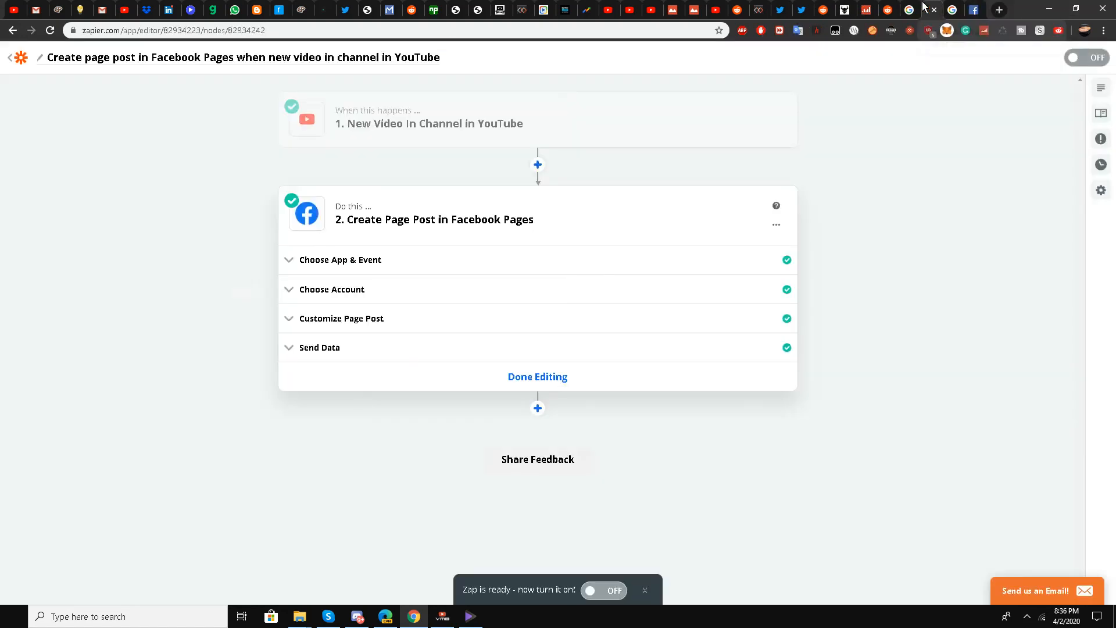
left_click(24, 61)
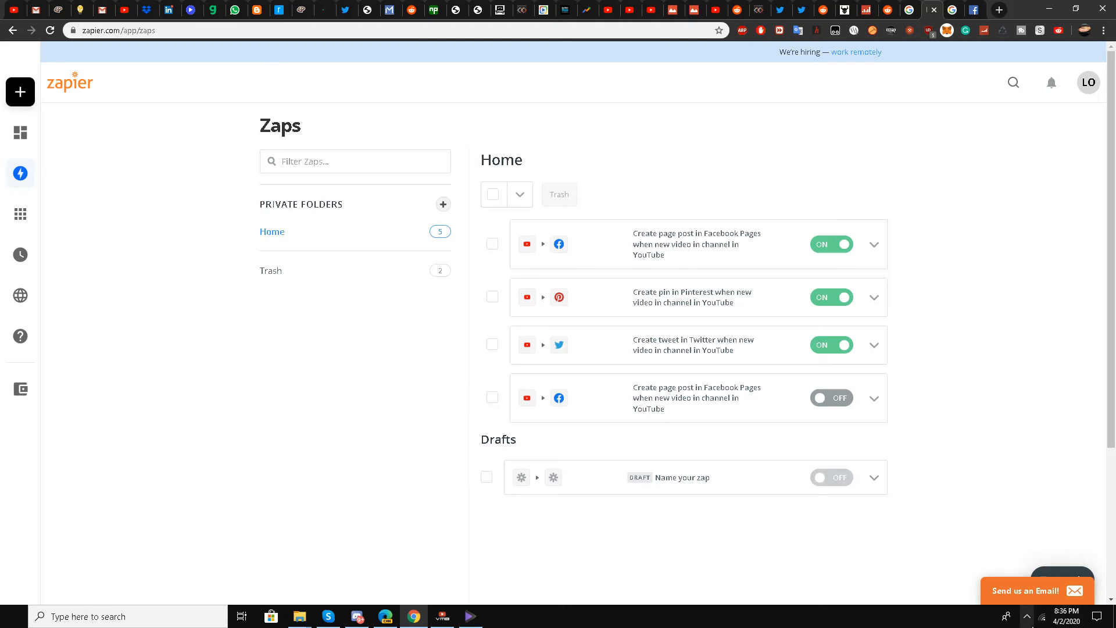
left_click(1026, 620)
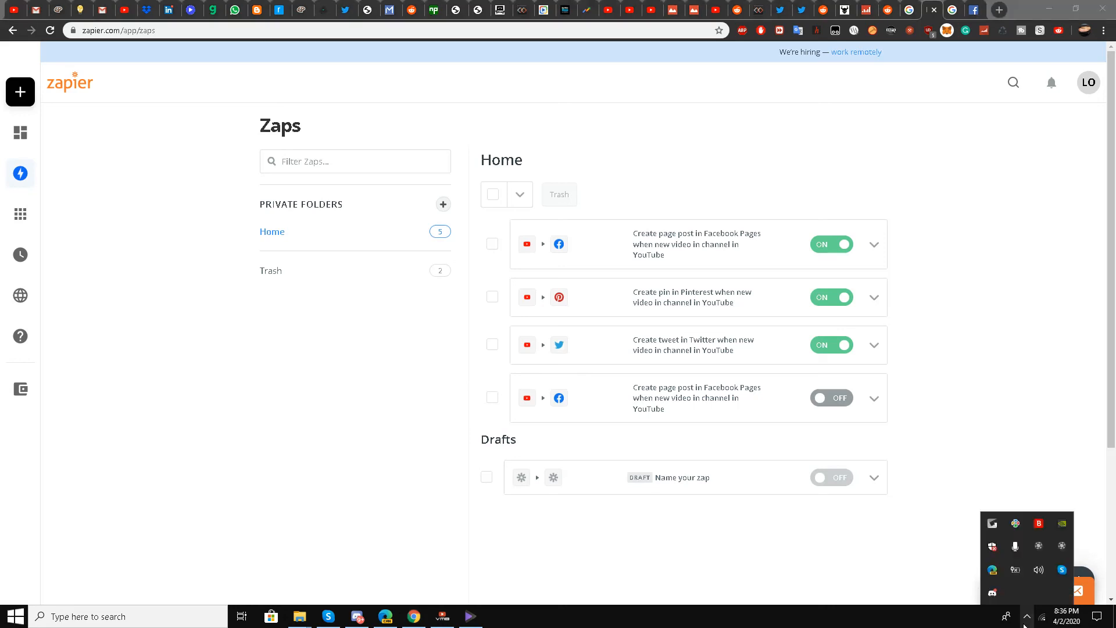
left_click(1045, 549)
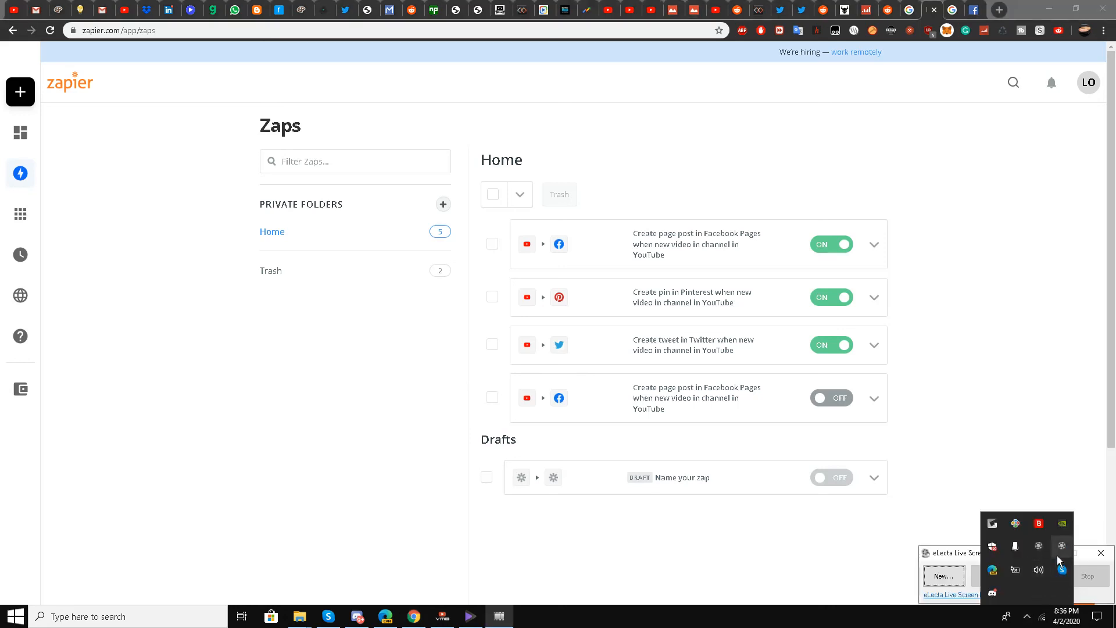